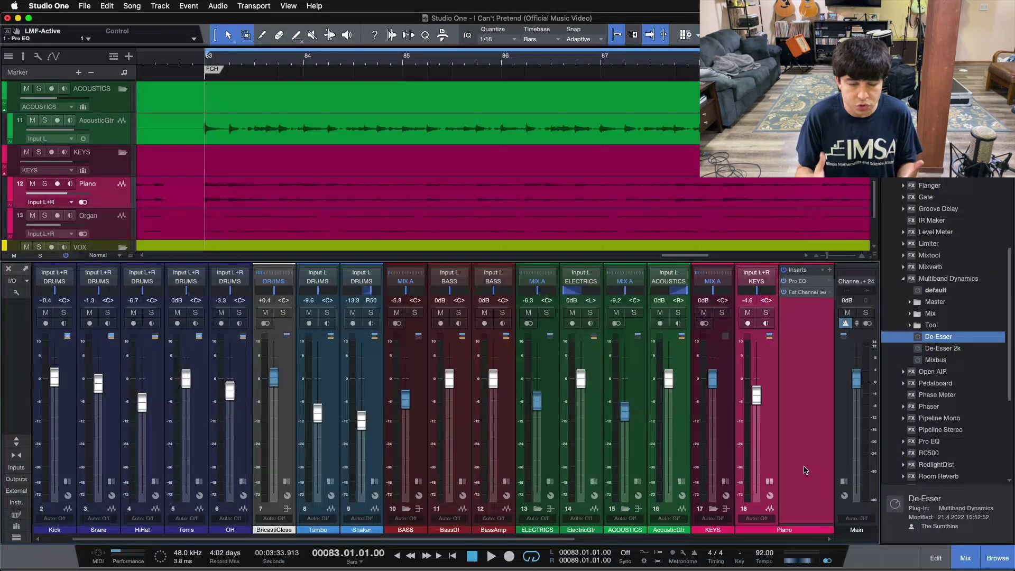
- Play the full mix from bar 83, solo the Piano channel during playback, and stop after listening
drag(539, 539, 726, 539)
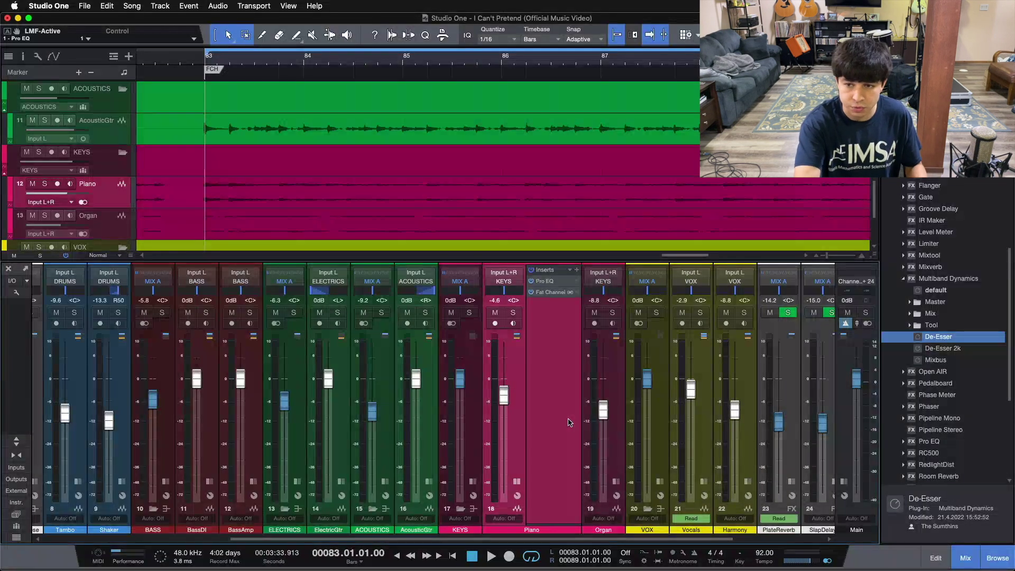
key(space)
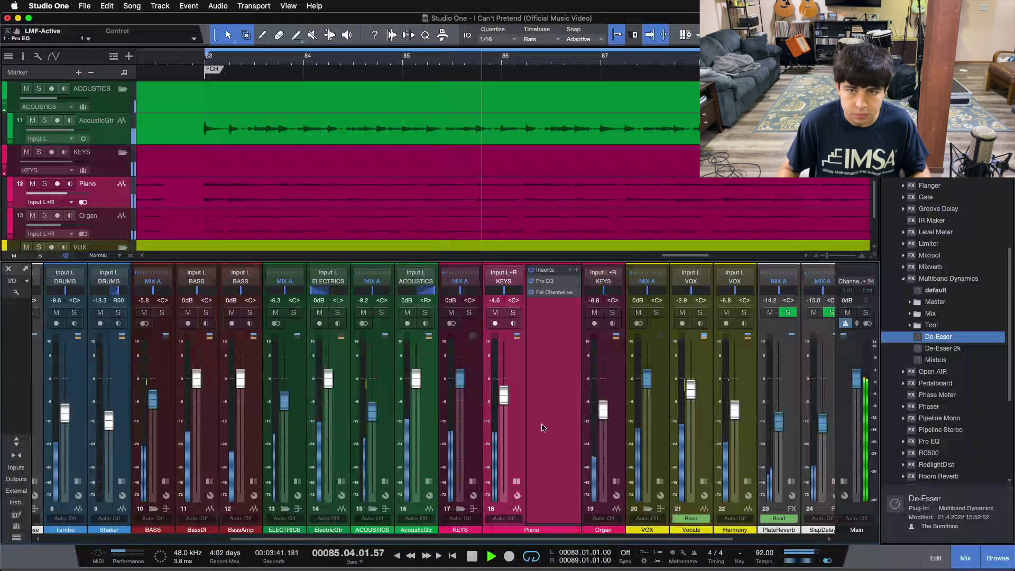
click(512, 313)
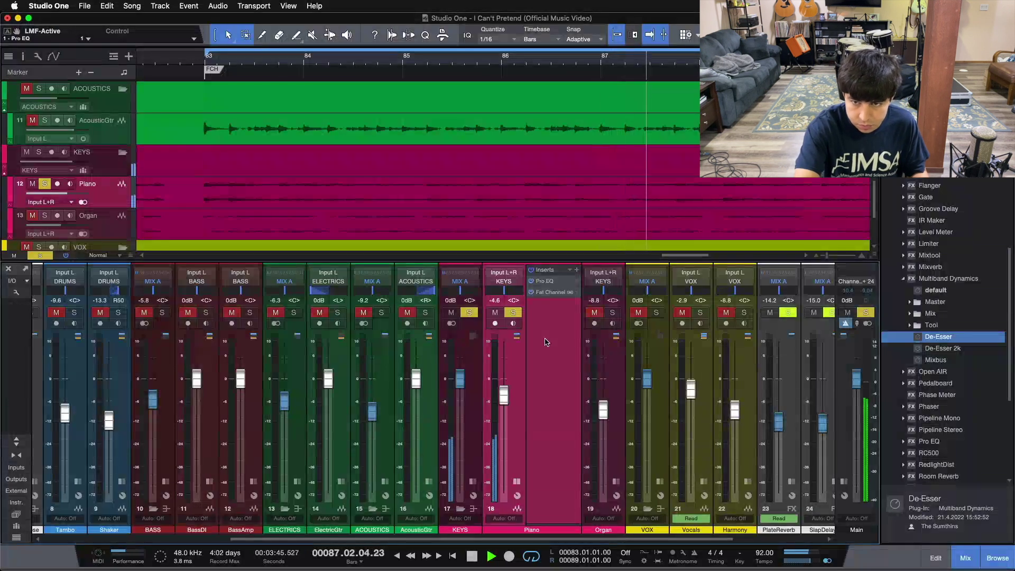
key(space)
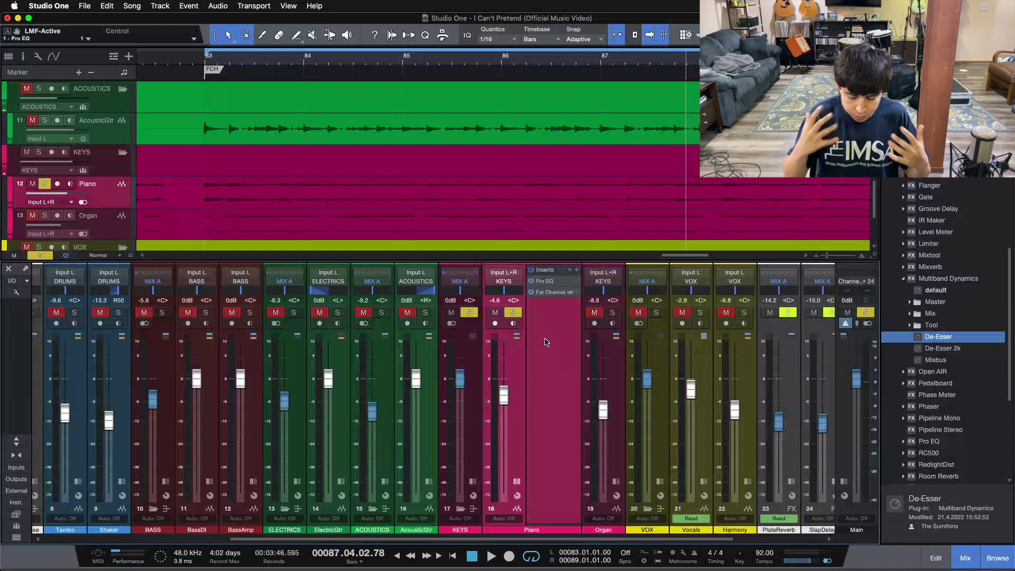
- Open the Piano channel's Pro EQ and turn off its HF, MF, HMF, LMF, LF and LC bands, with playback returned to bar 83
click(546, 283)
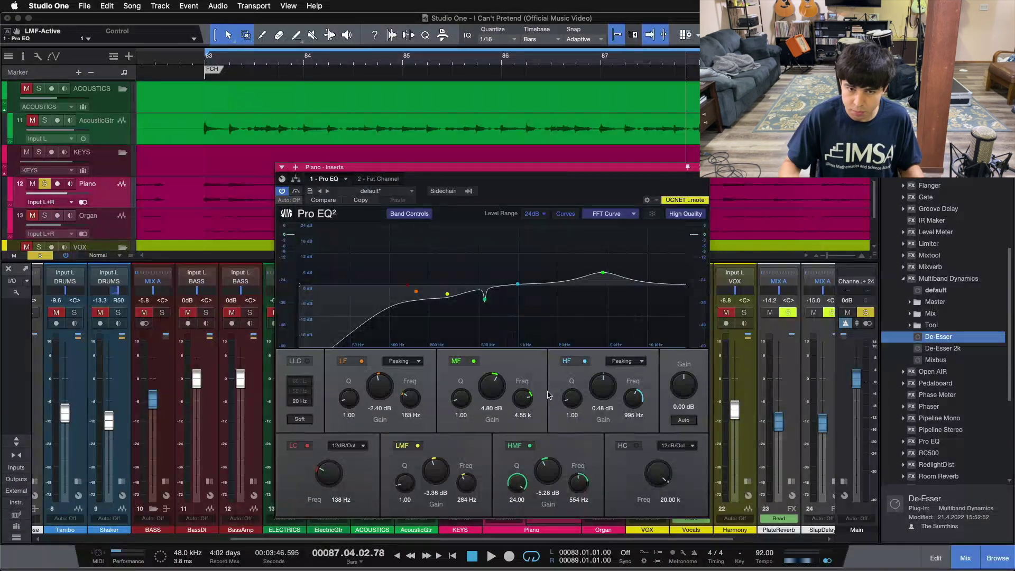
click(578, 361)
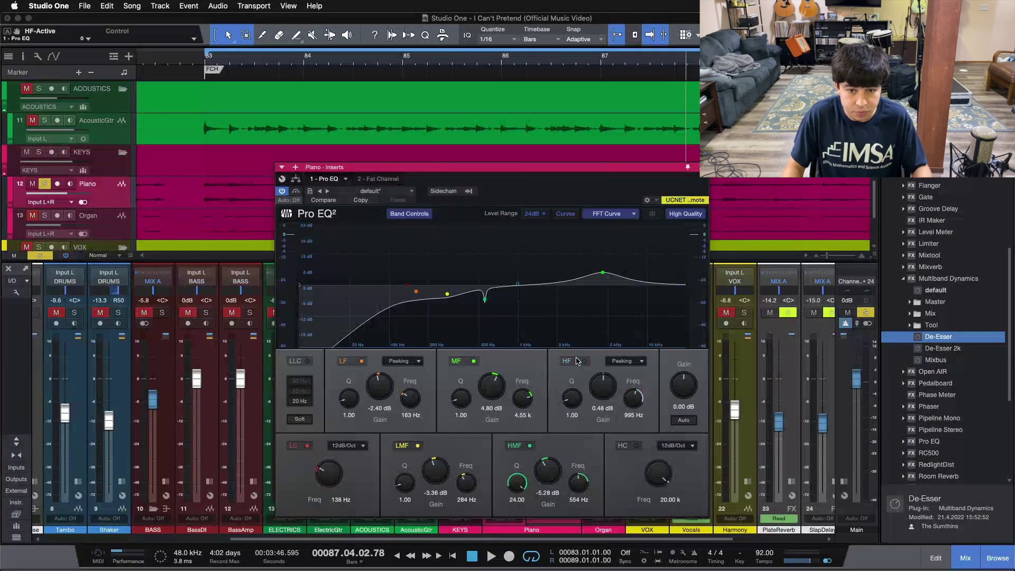
click(450, 361)
click(511, 448)
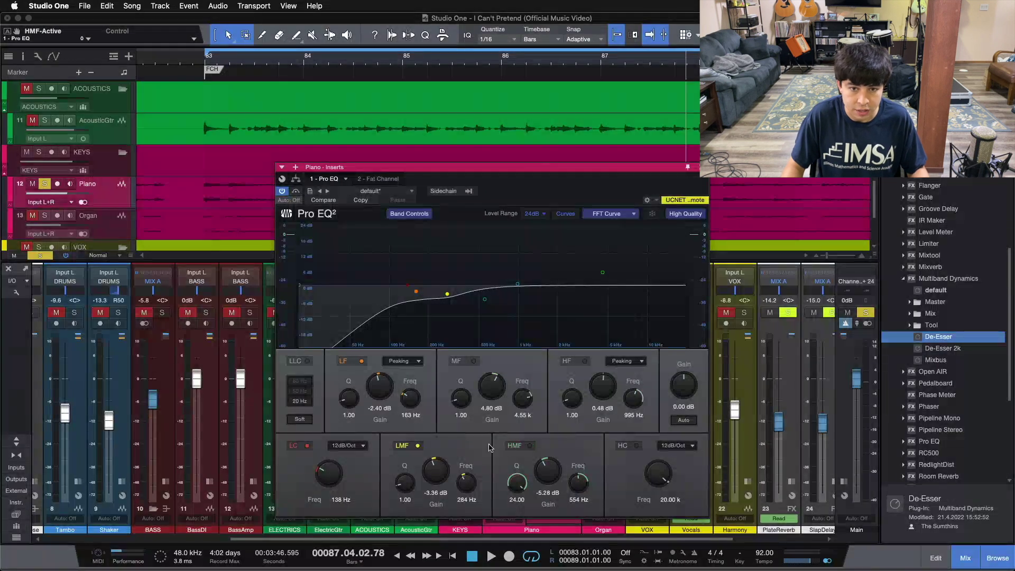
click(400, 443)
click(354, 364)
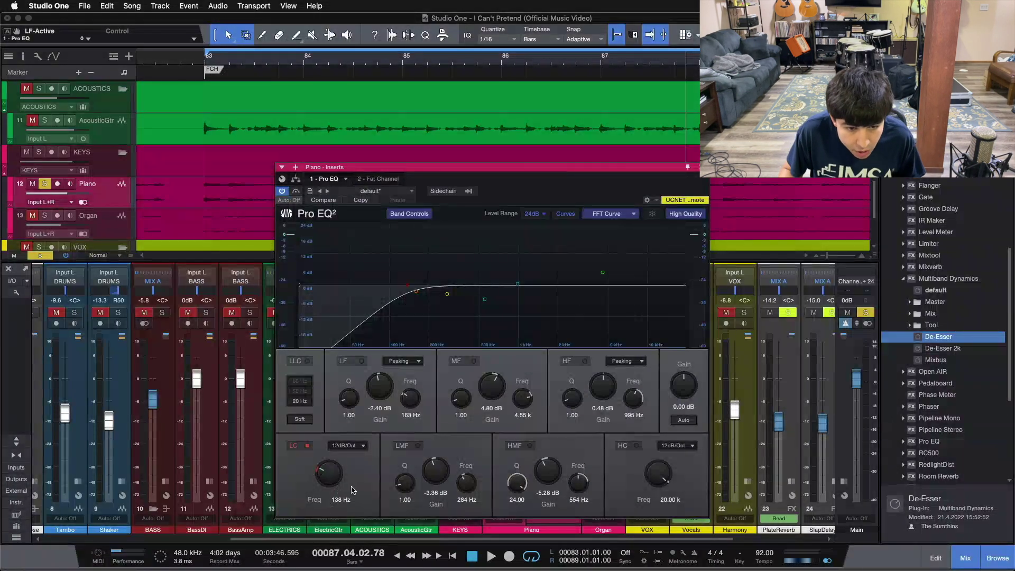
key(KP_1)
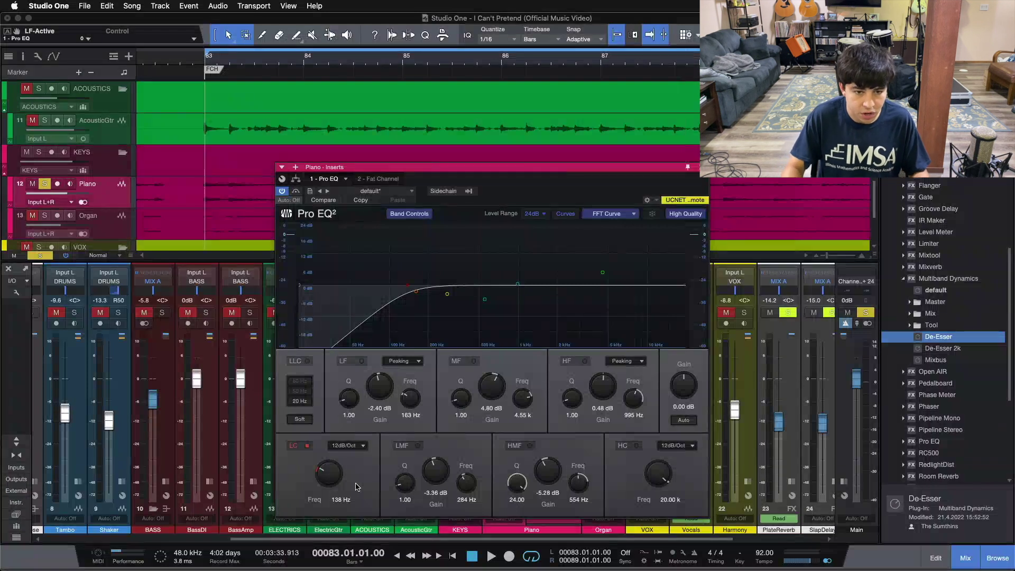
click(300, 448)
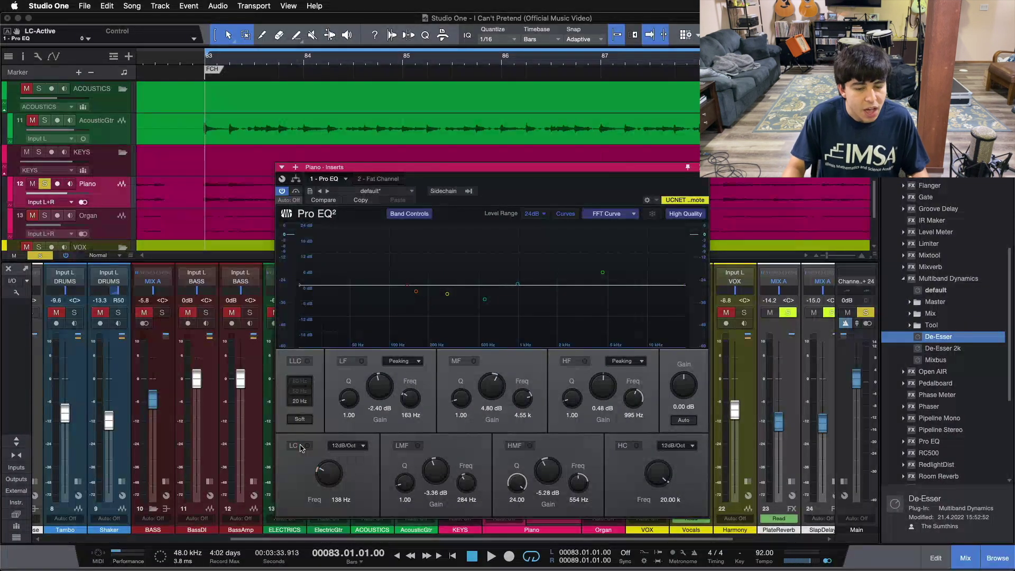
- Play the soloed piano while toggling the low-cut (LC) filter, leave the filter on, and return the stopped playback to bar 83
key(space)
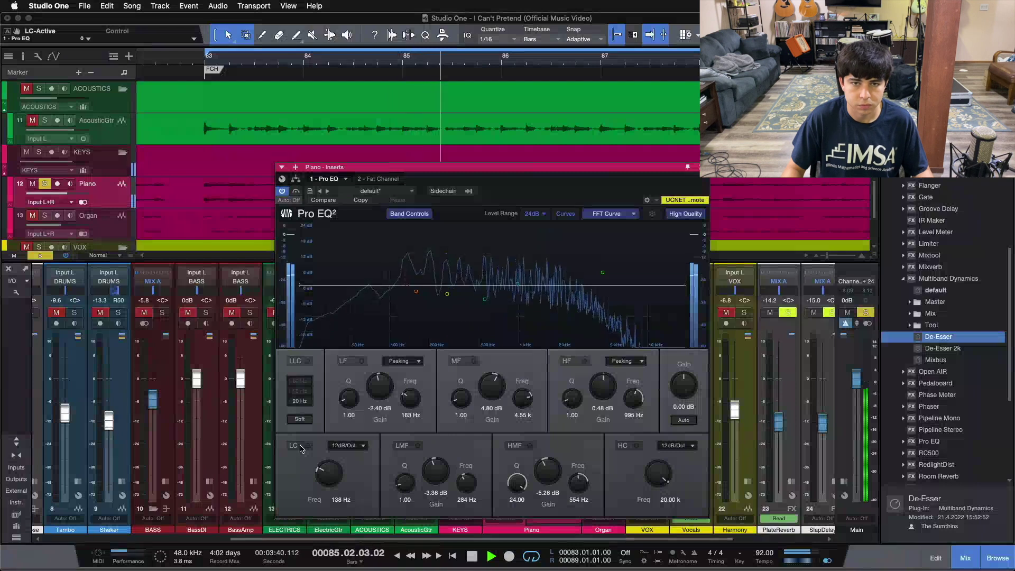
click(300, 448)
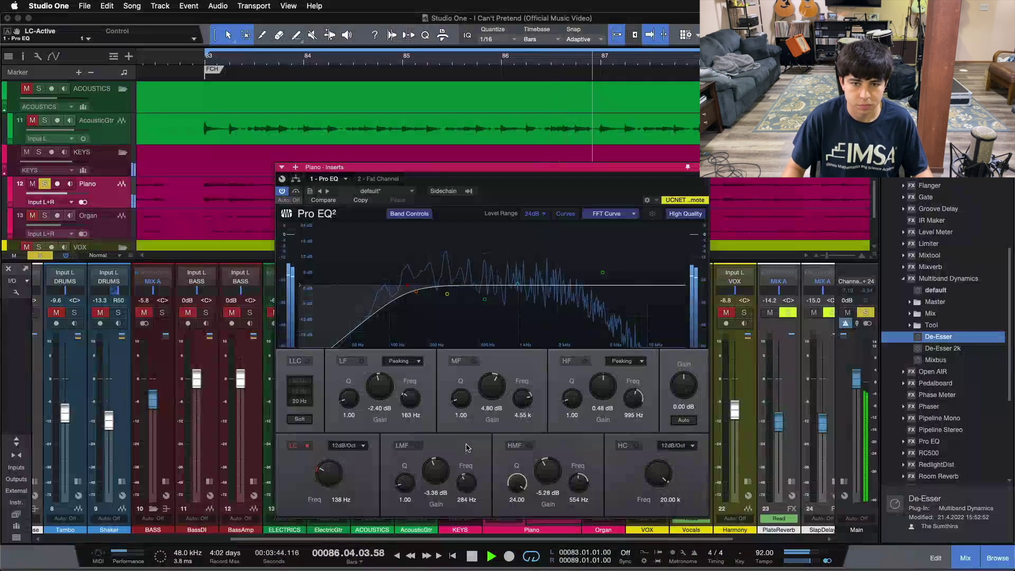
click(292, 447)
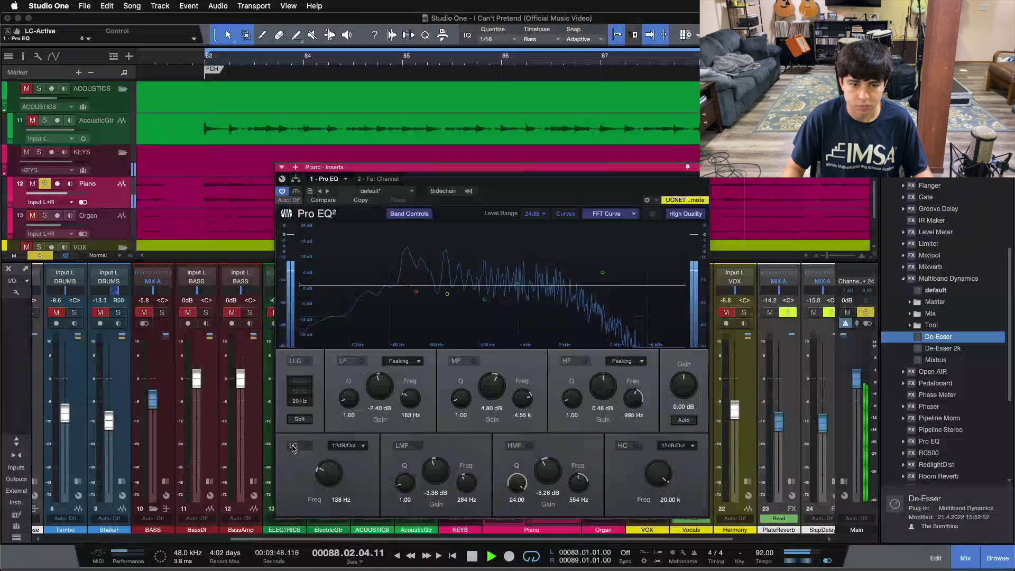
click(292, 447)
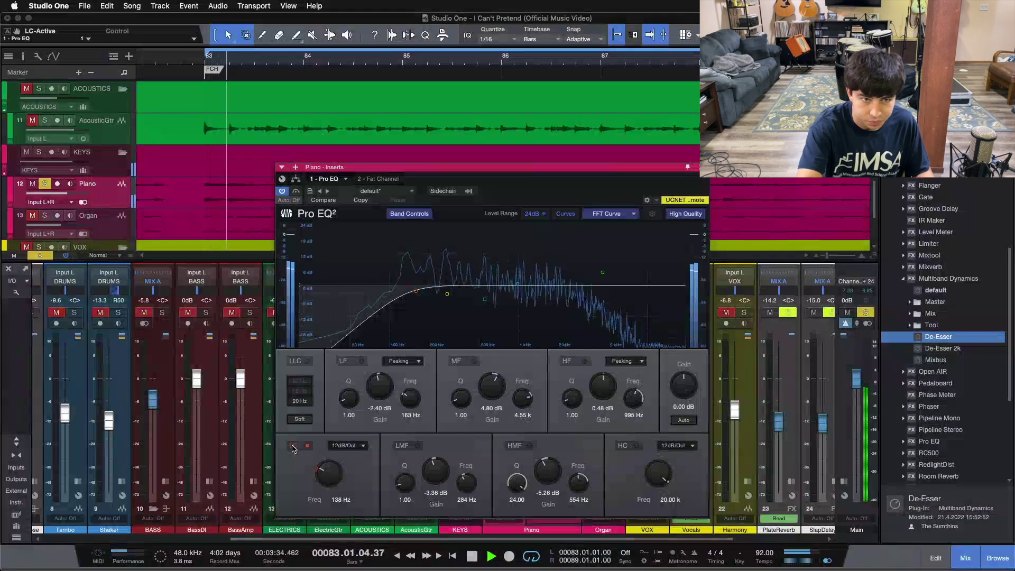
key(space)
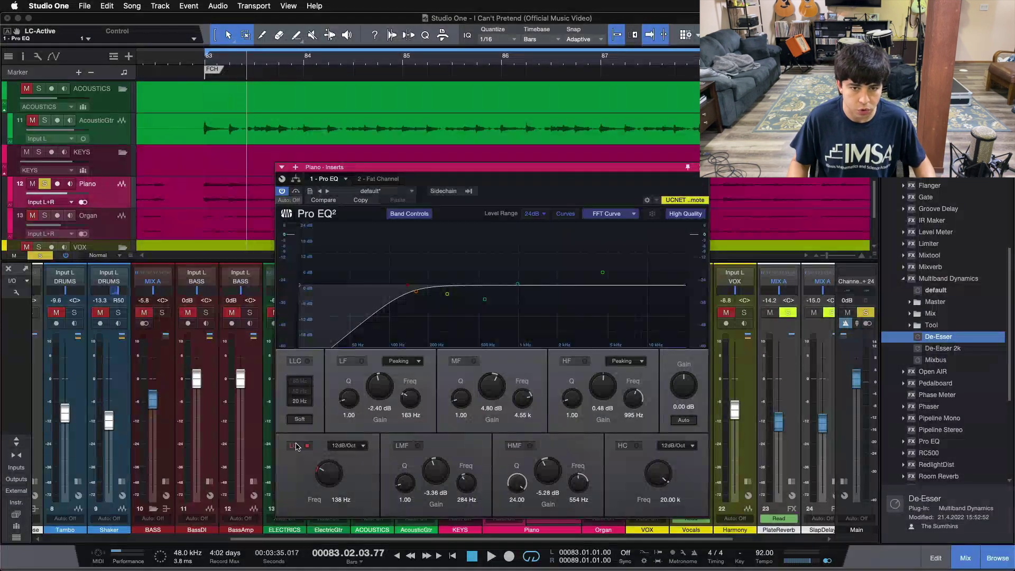
key(KP_1)
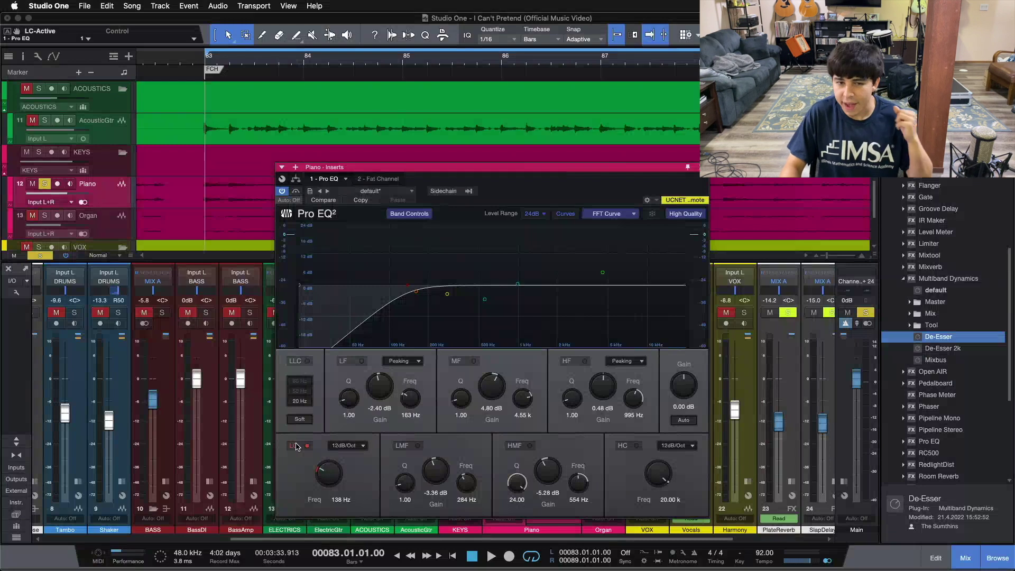
- Replay the piano from bar 83 and compare its low end with the LC filter on, off and on again
click(295, 445)
click(295, 446)
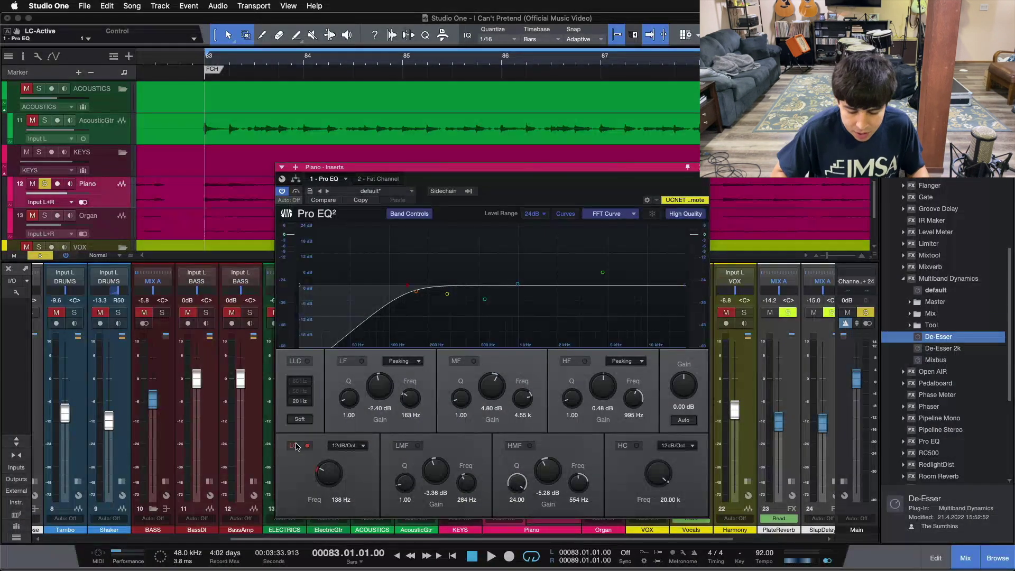
key(space)
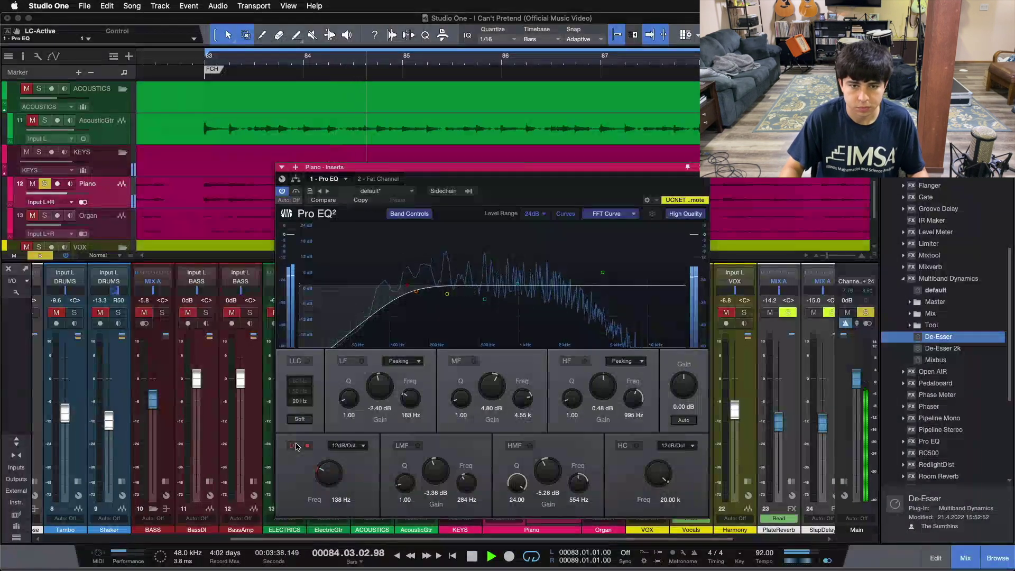
click(296, 446)
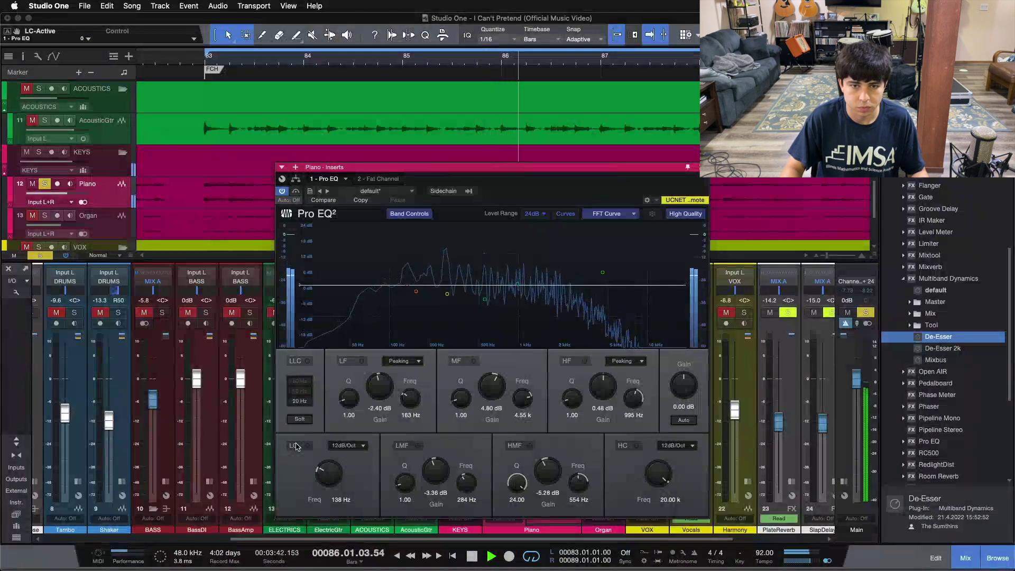
click(296, 447)
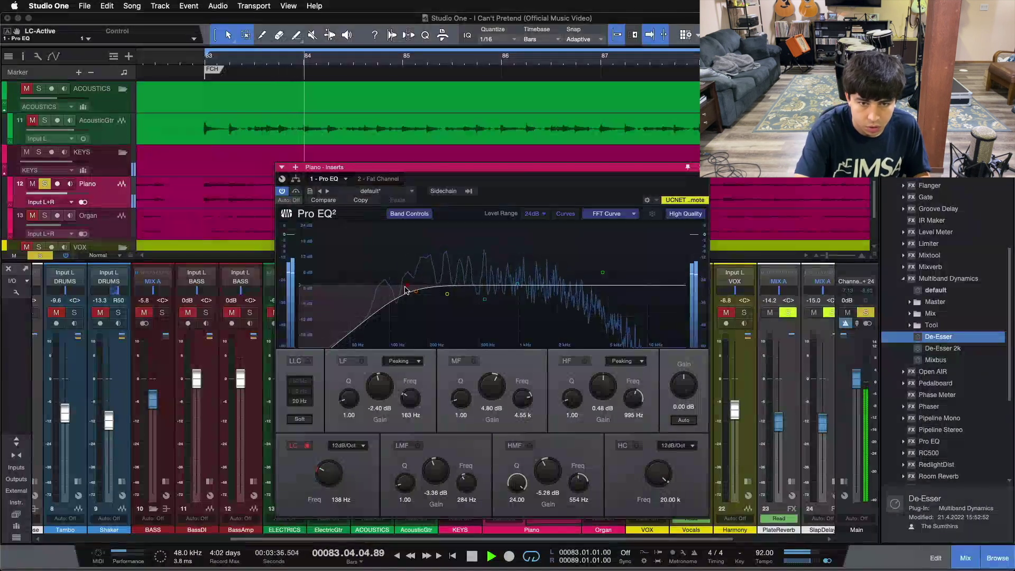
key(space)
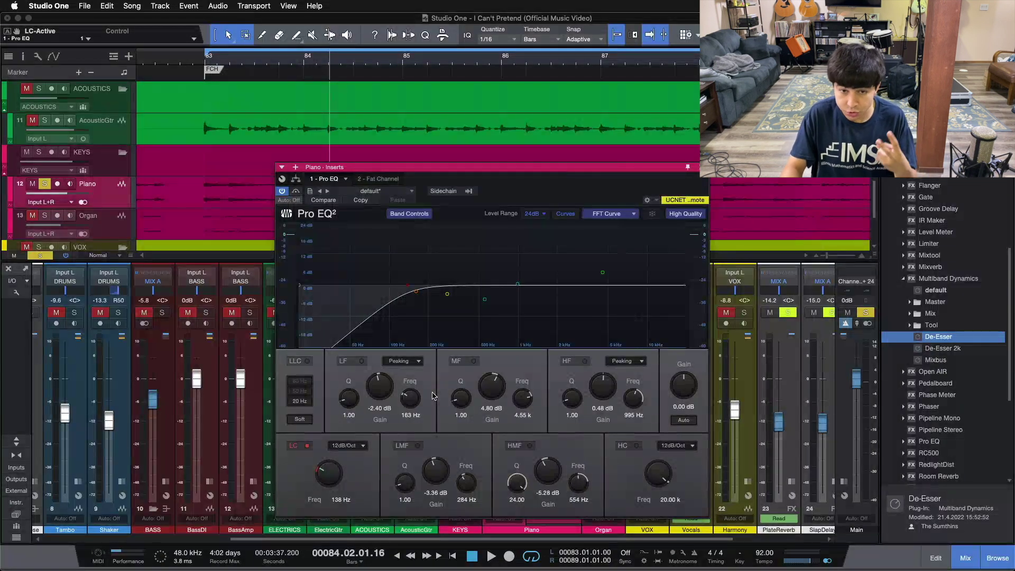
- Audition the piano from bar 83 with the LF peaking band off and on, leaving the LF band active
click(393, 180)
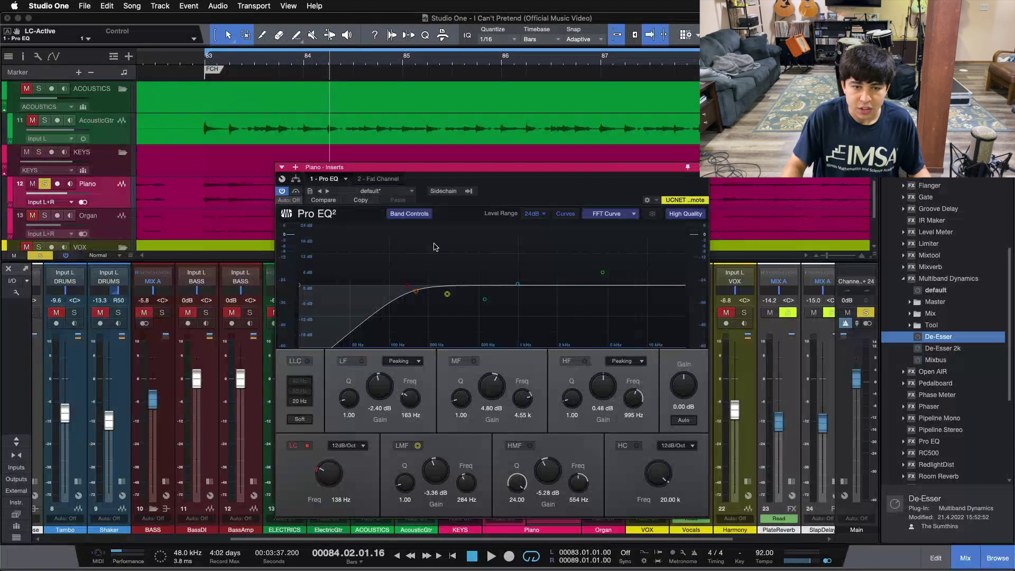
click(415, 293)
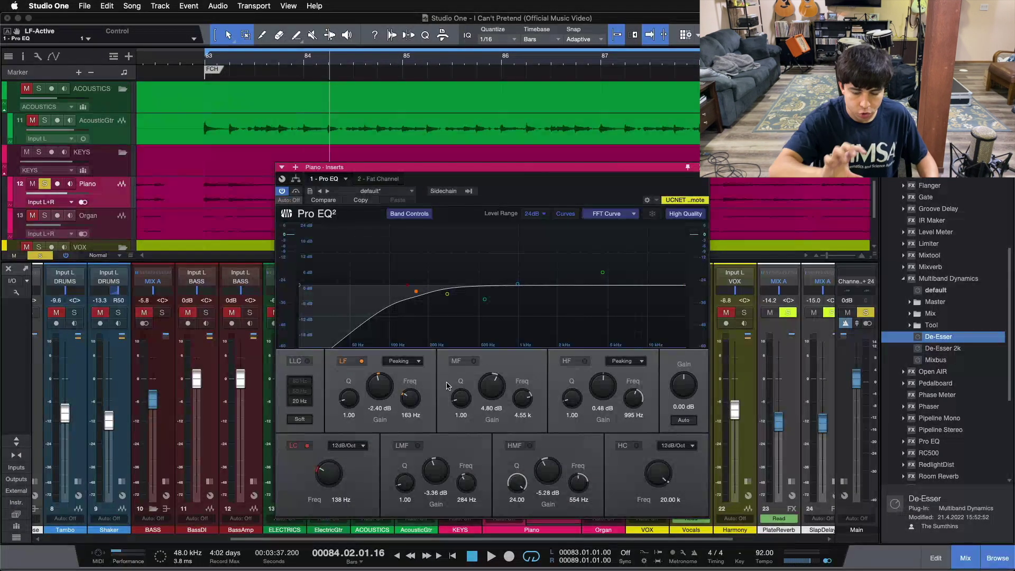
key(space)
click(342, 361)
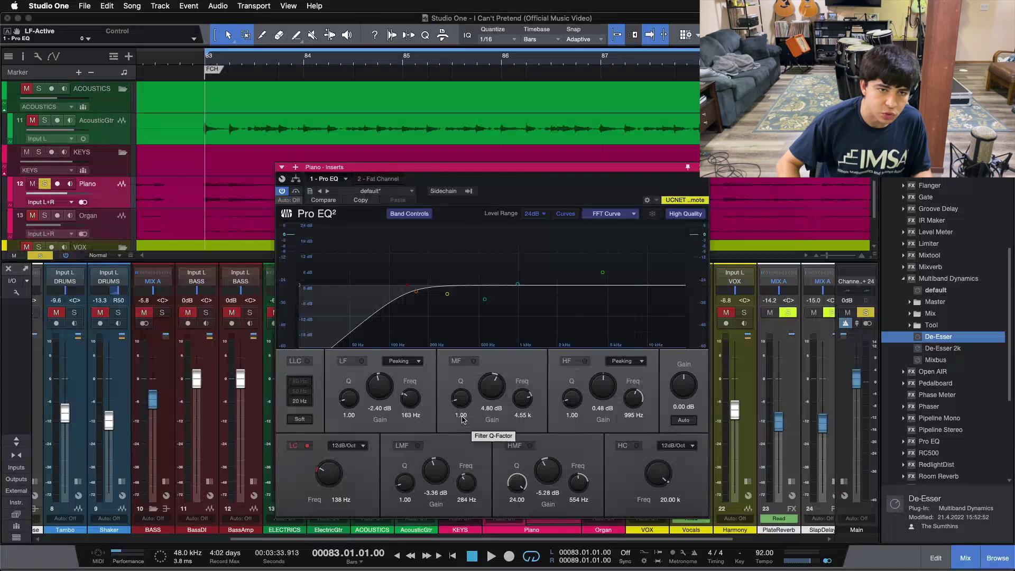
key(space)
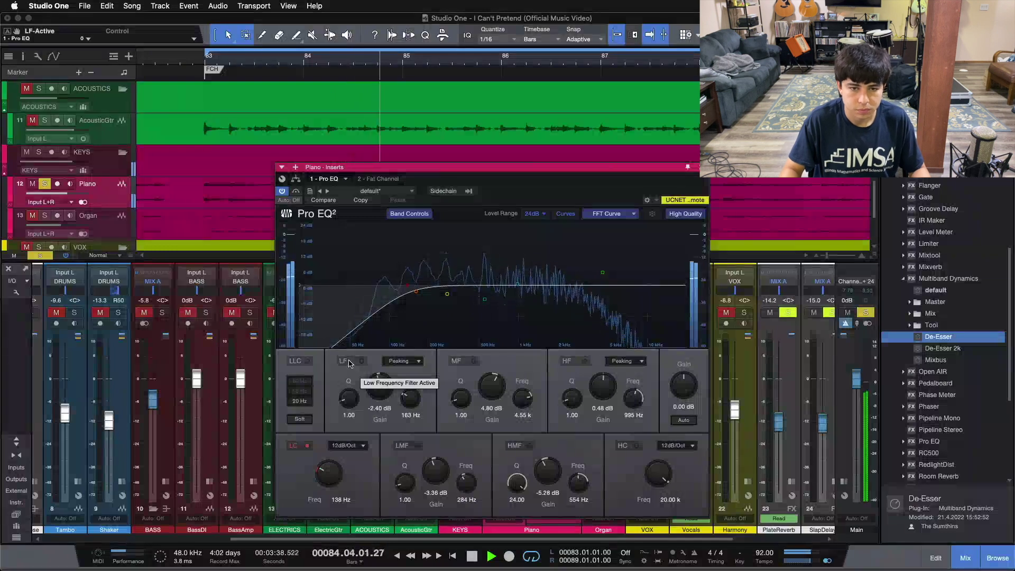
click(349, 363)
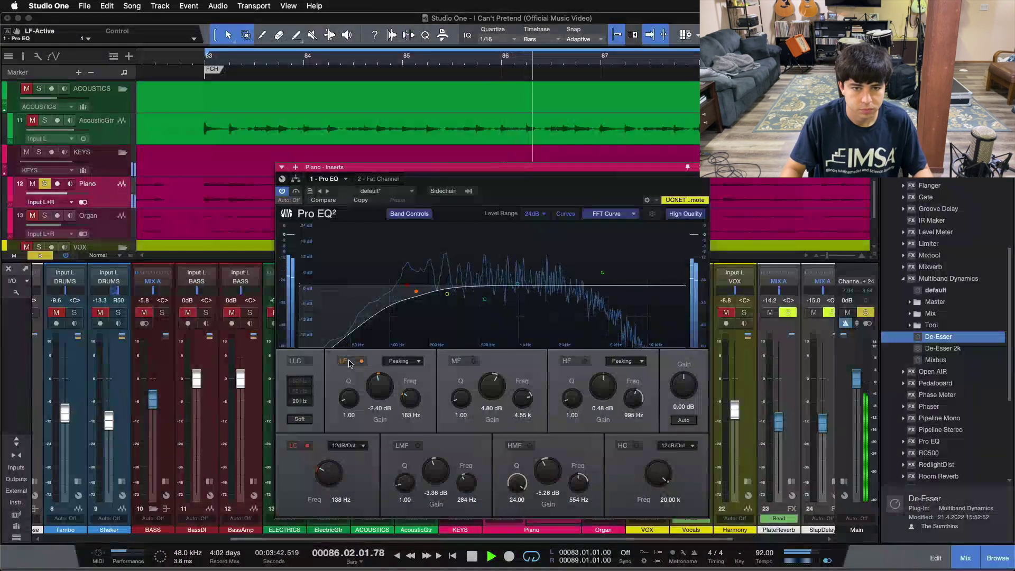
click(350, 363)
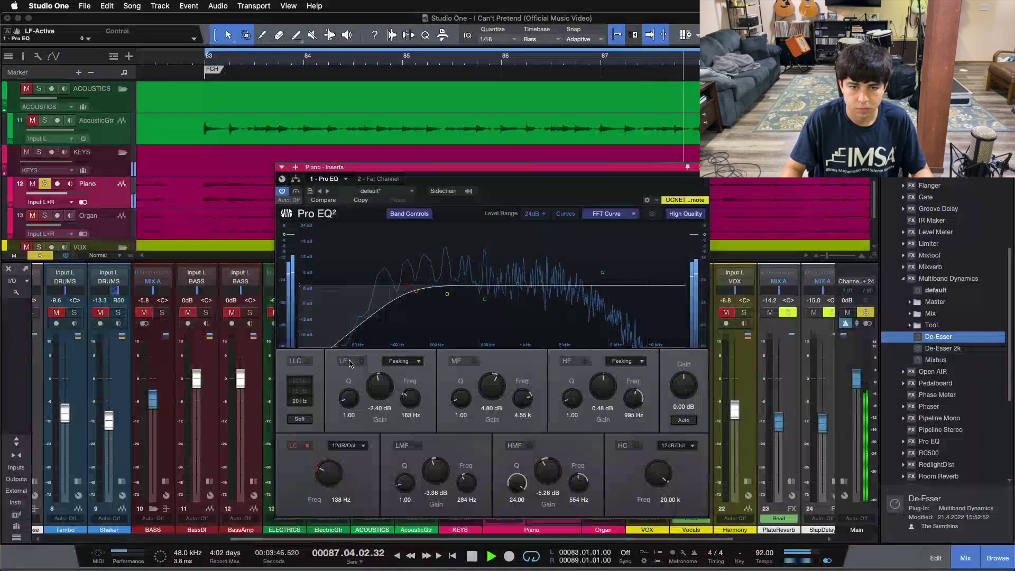
click(349, 363)
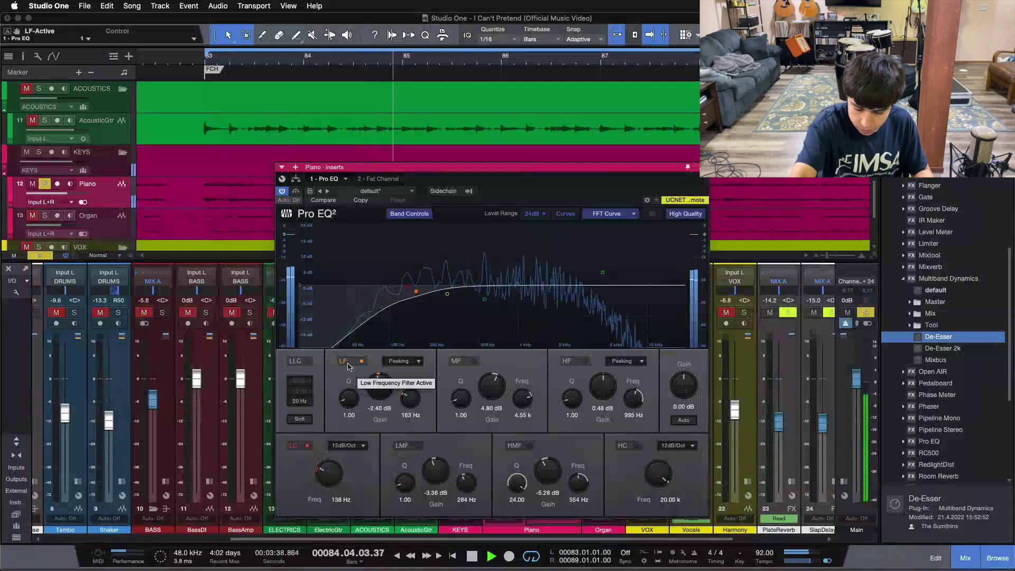
key(space)
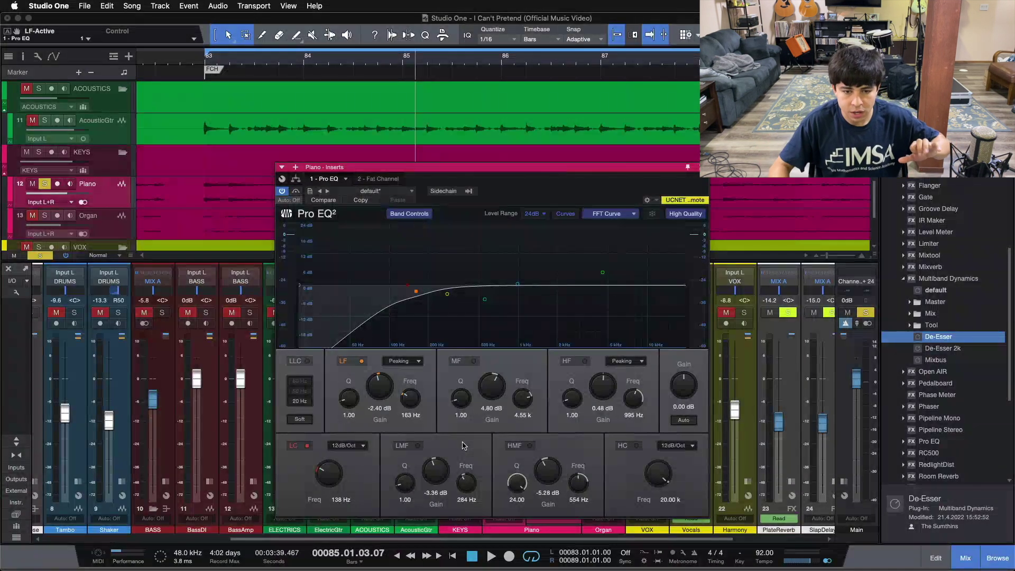
- Play the piano from bar 83 with the LMF band off, and turn the band on during playback
click(415, 446)
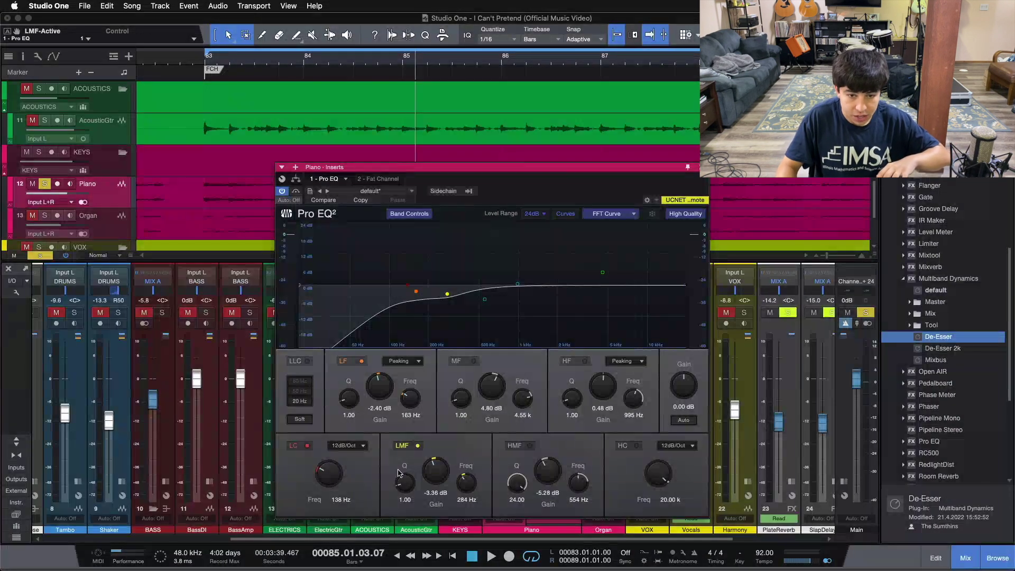
key(KP_1)
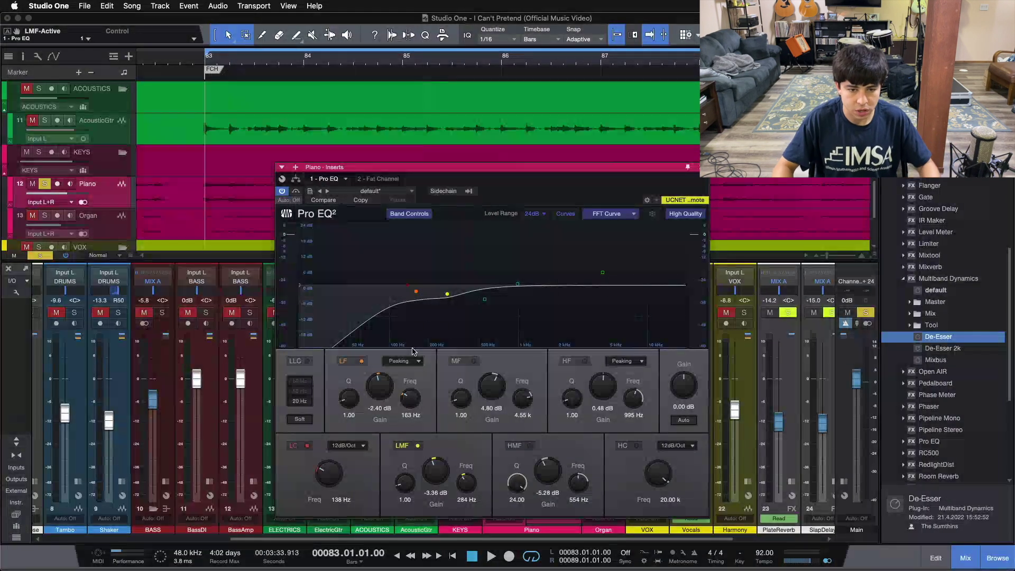
click(404, 448)
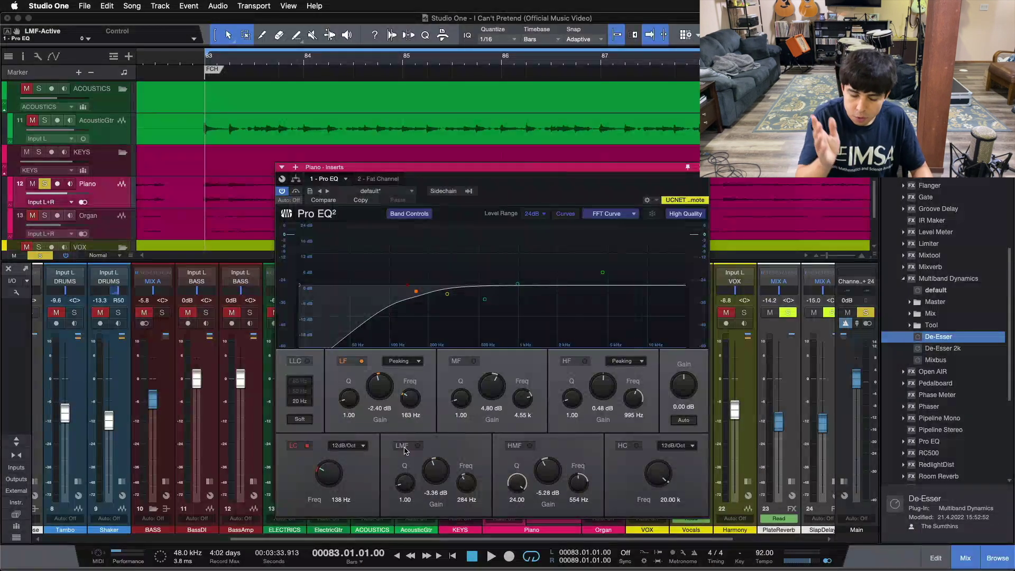
key(space)
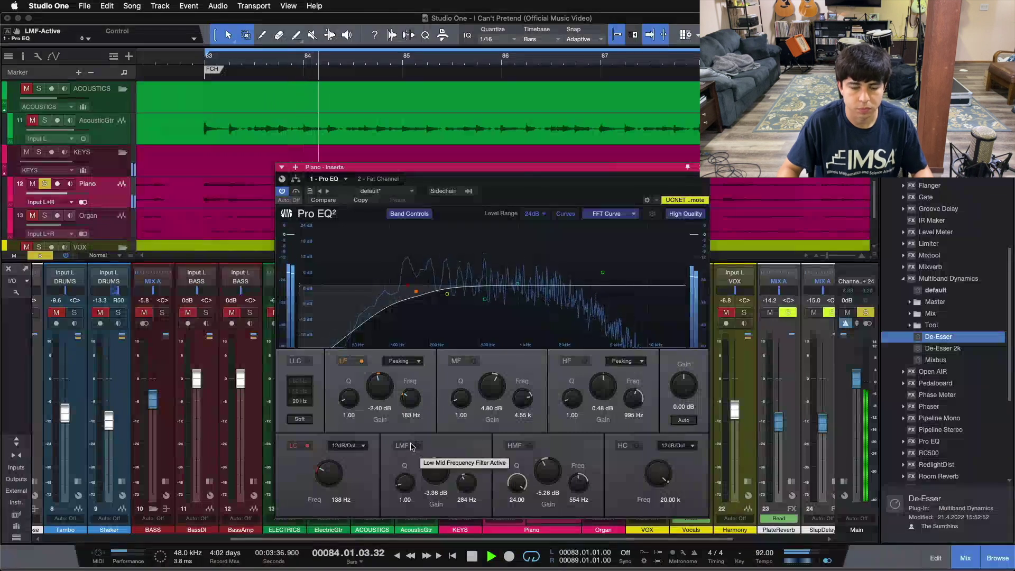
click(412, 447)
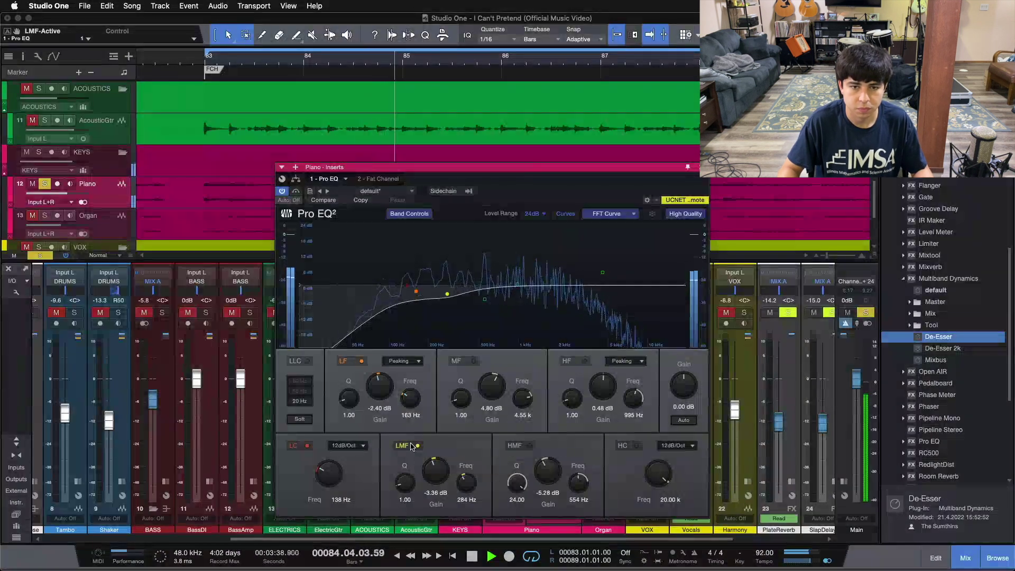
- Exaggerate the LMF gain to 14.16 dB, undo the boost, and compare the band off and on before stopping playback
drag(429, 472, 431, 432)
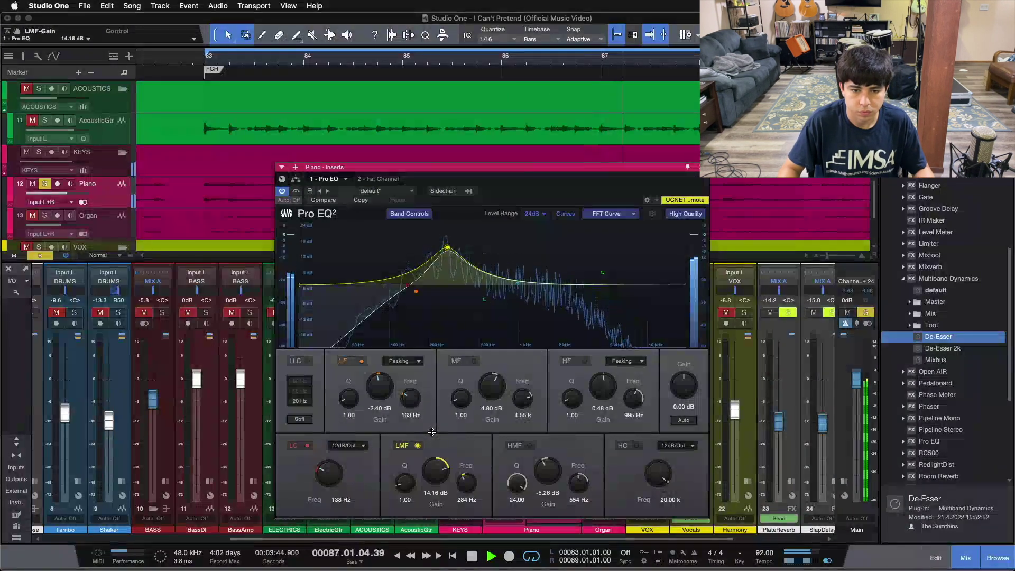
key(super+z)
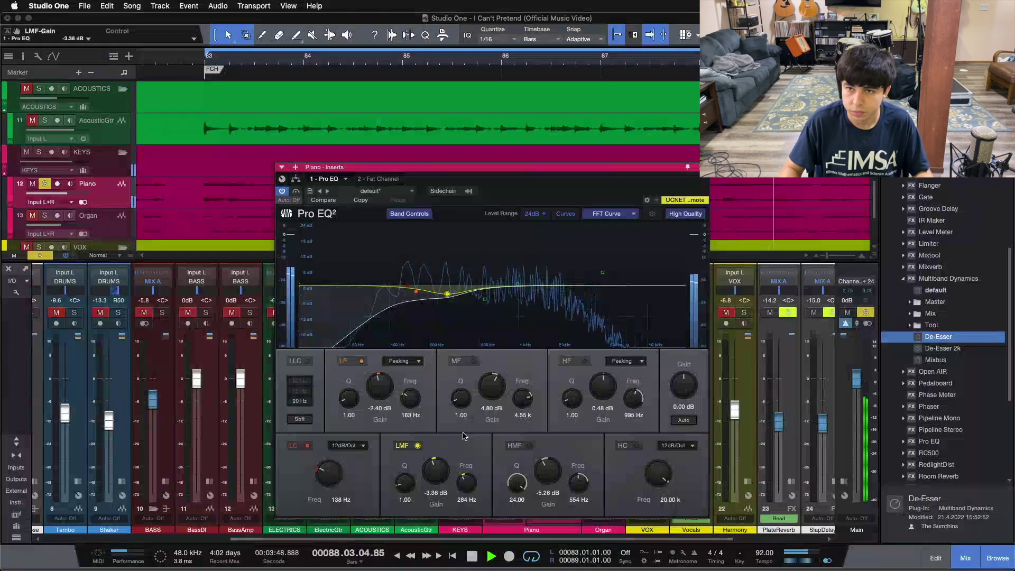
click(417, 446)
click(416, 445)
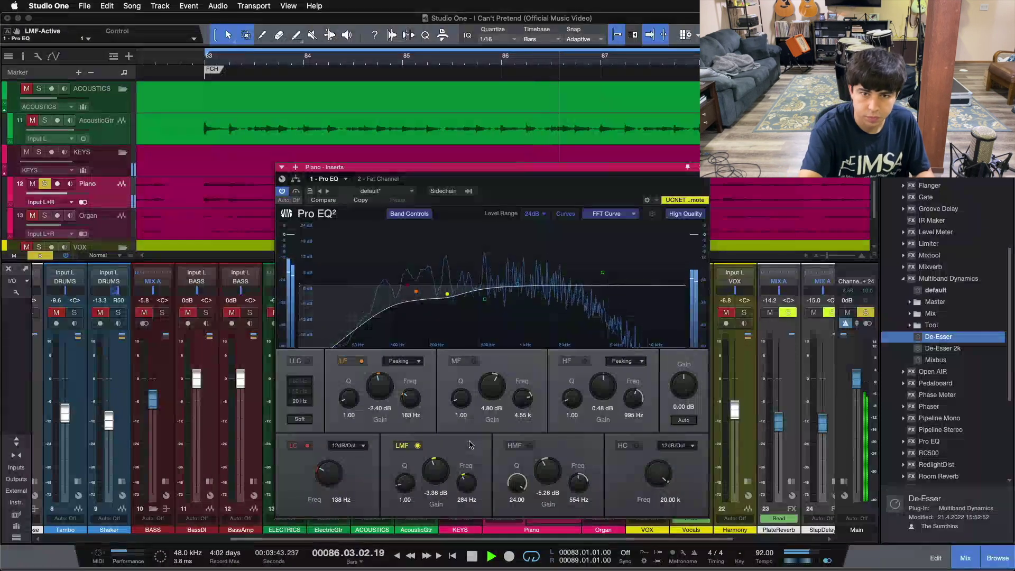
key(space)
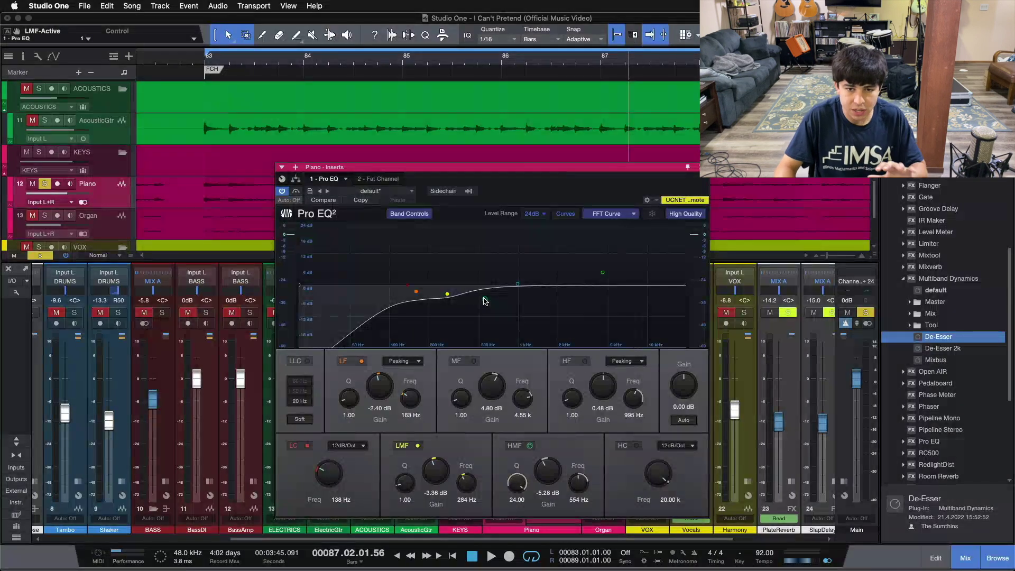
- Turn on the HMF band and play the piano from bar 83, comparing it with the band off and on again
click(528, 445)
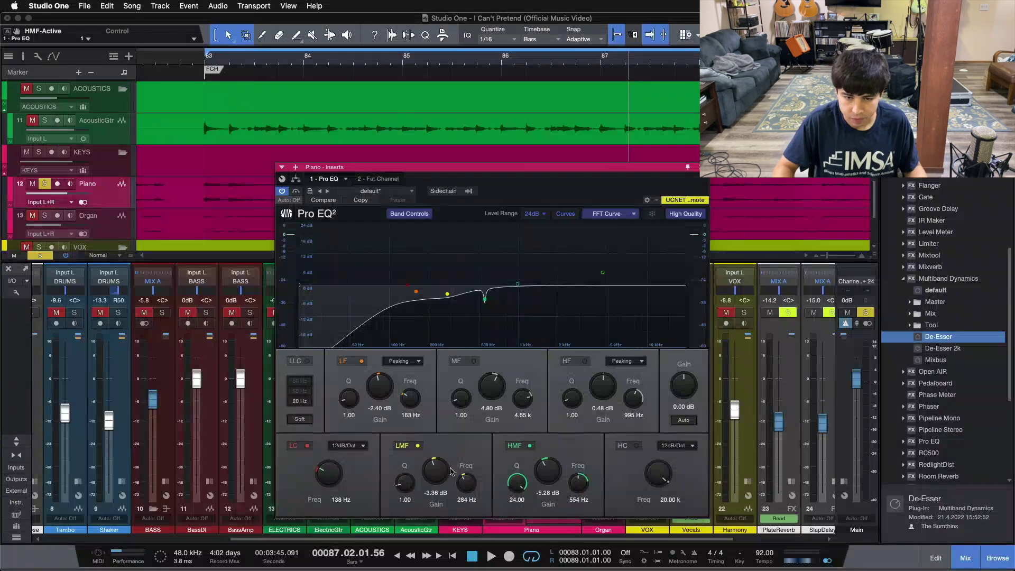
mouse_move(512, 482)
mouse_down()
mouse_move(512, 491)
mouse_move(514, 473)
mouse_up()
key(KP_1)
click(528, 447)
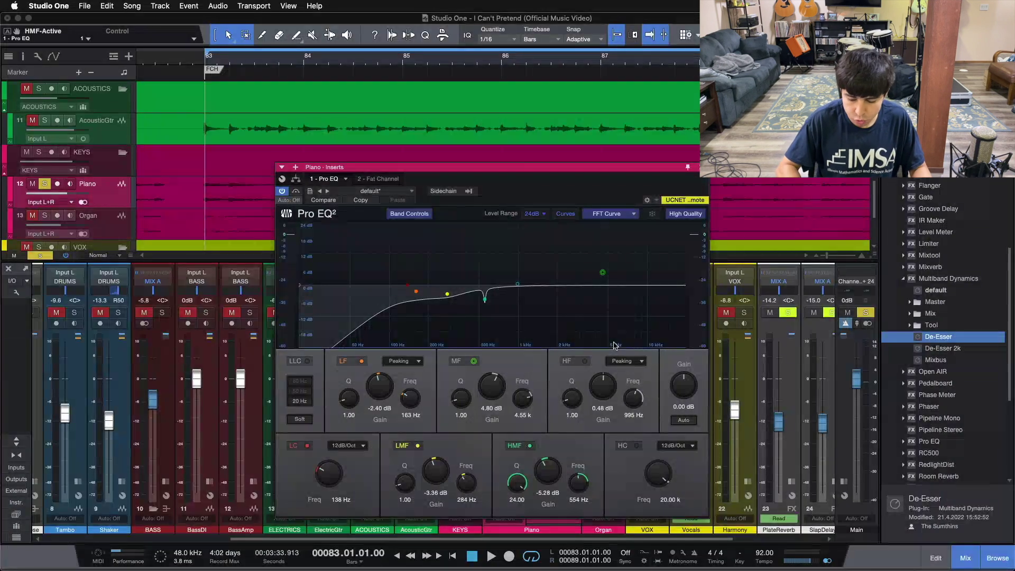
key(space)
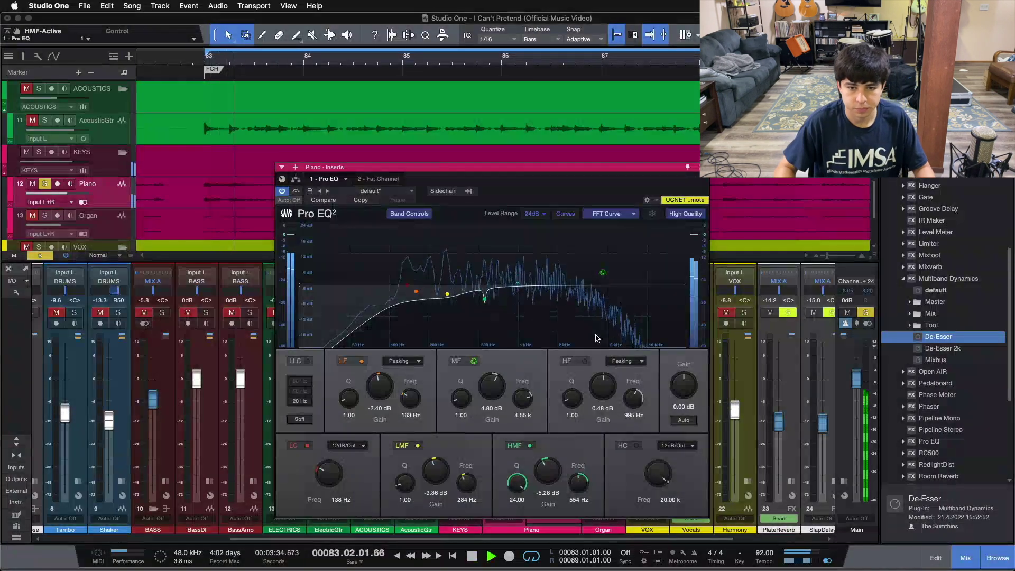
click(528, 445)
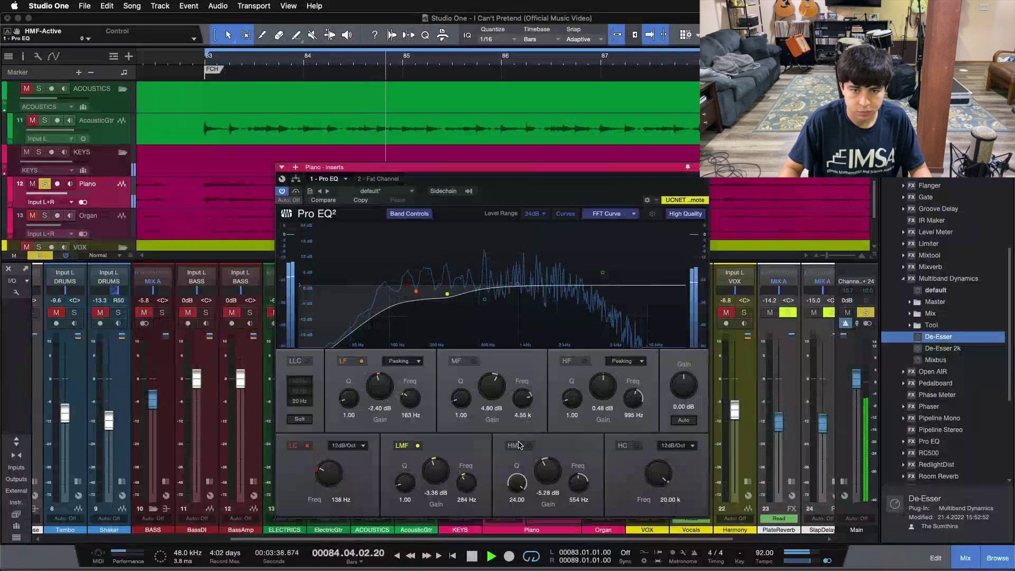
click(528, 445)
- Exaggerate the HMF gain to 16.56 dB, restore it to -5.28 dB, and compare the band off and on
drag(547, 470, 546, 420)
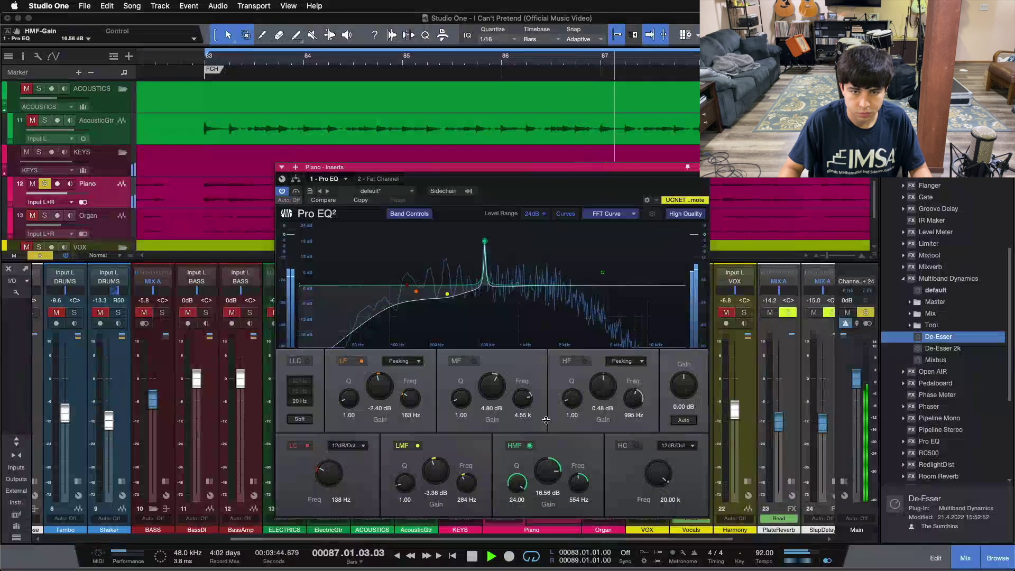
drag(546, 420, 528, 445)
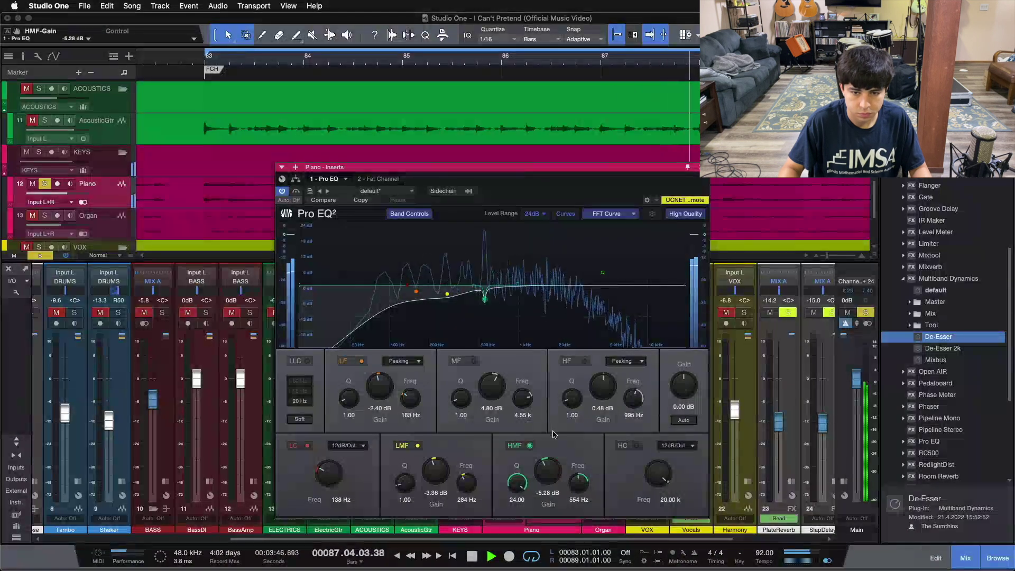
click(527, 445)
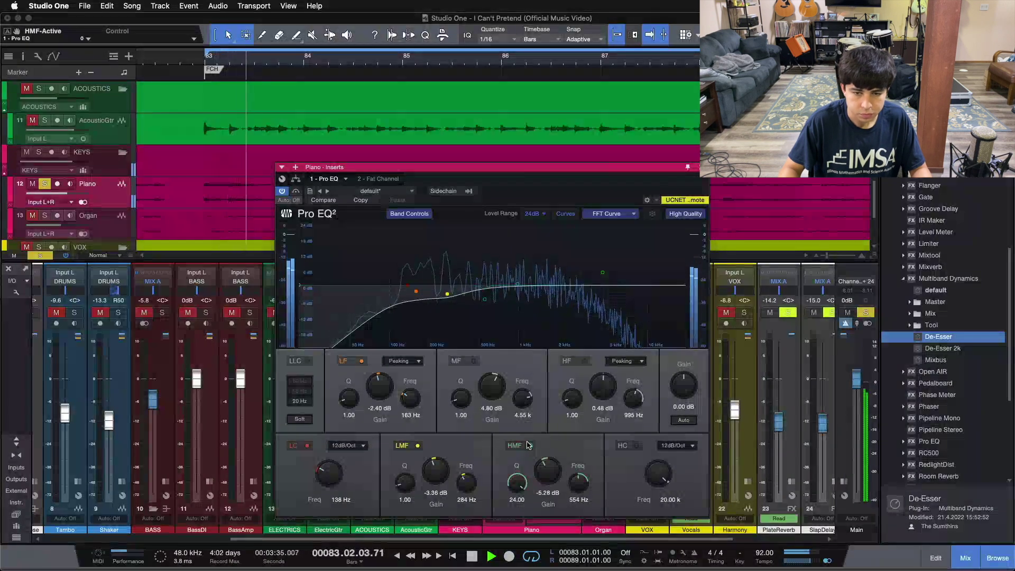
click(527, 444)
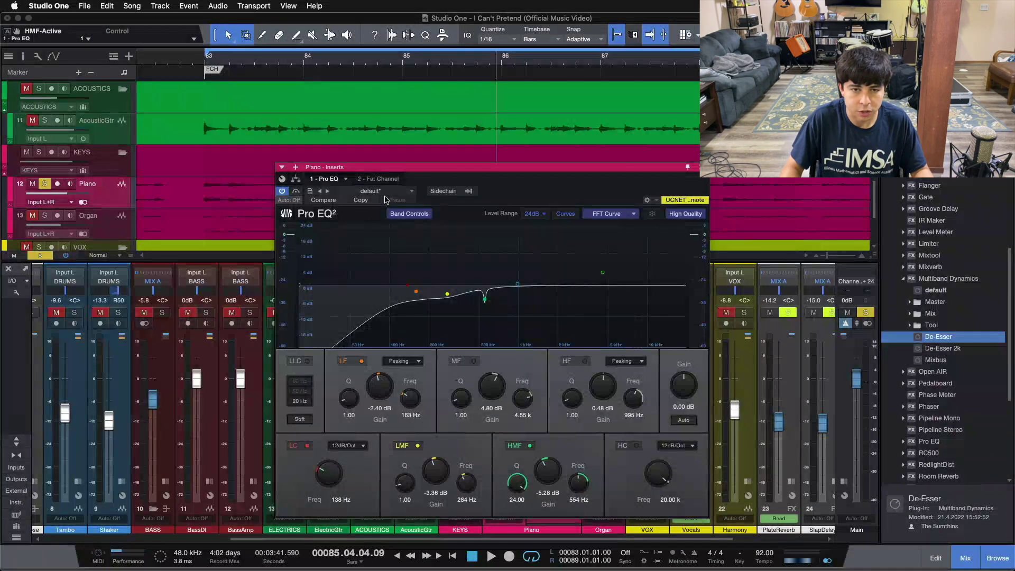
- View the piano's Fat Channel compressor, return to the Pro EQ, and reposition the plug-in window so all band controls are visible
click(375, 180)
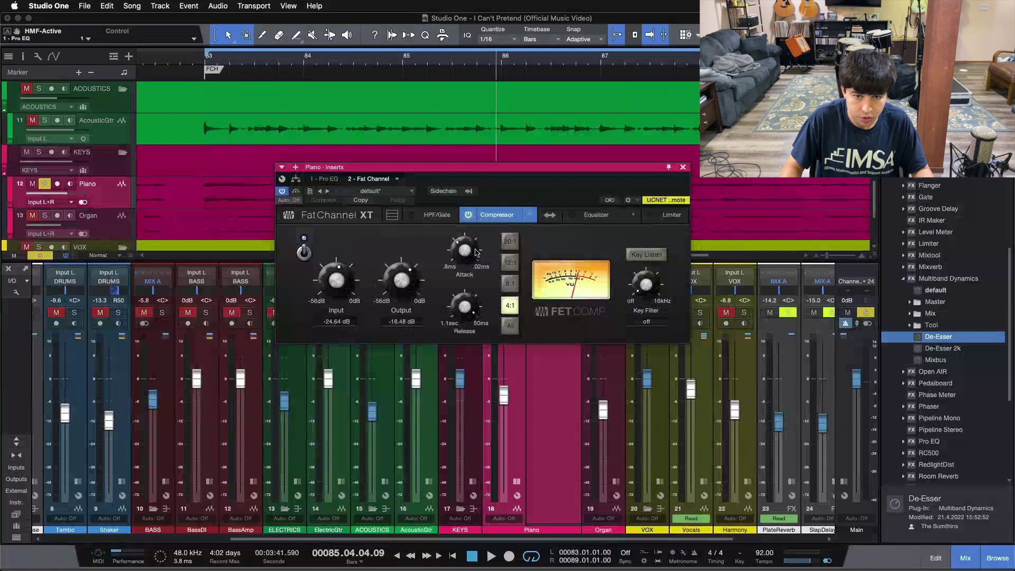
drag(528, 169, 516, 312)
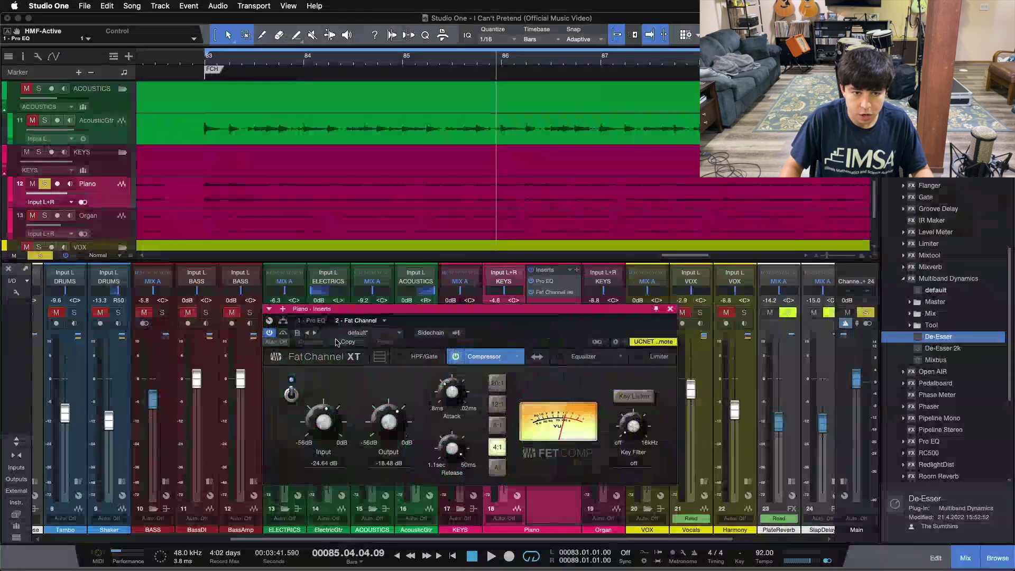
click(316, 322)
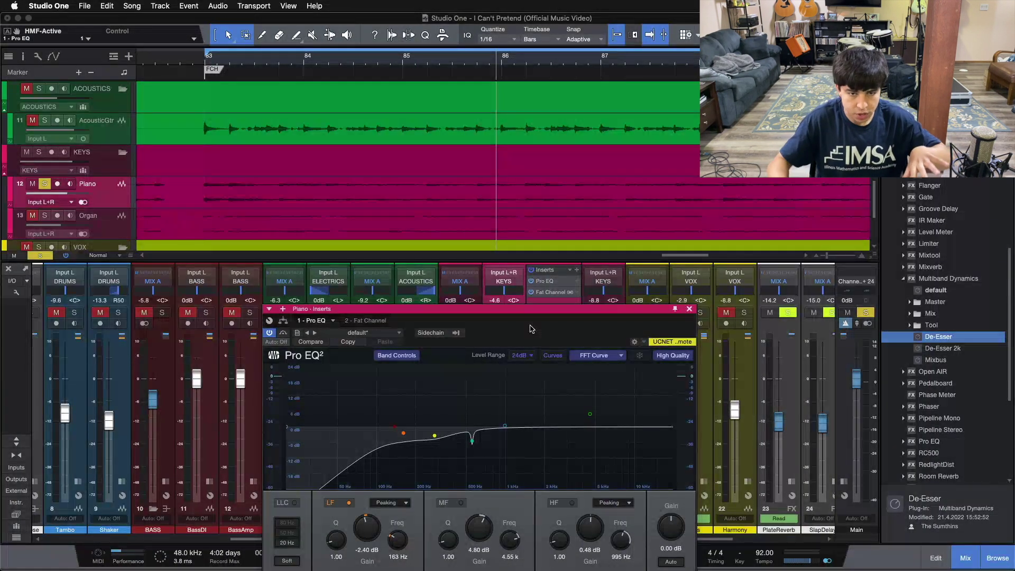
drag(496, 337, 474, 246)
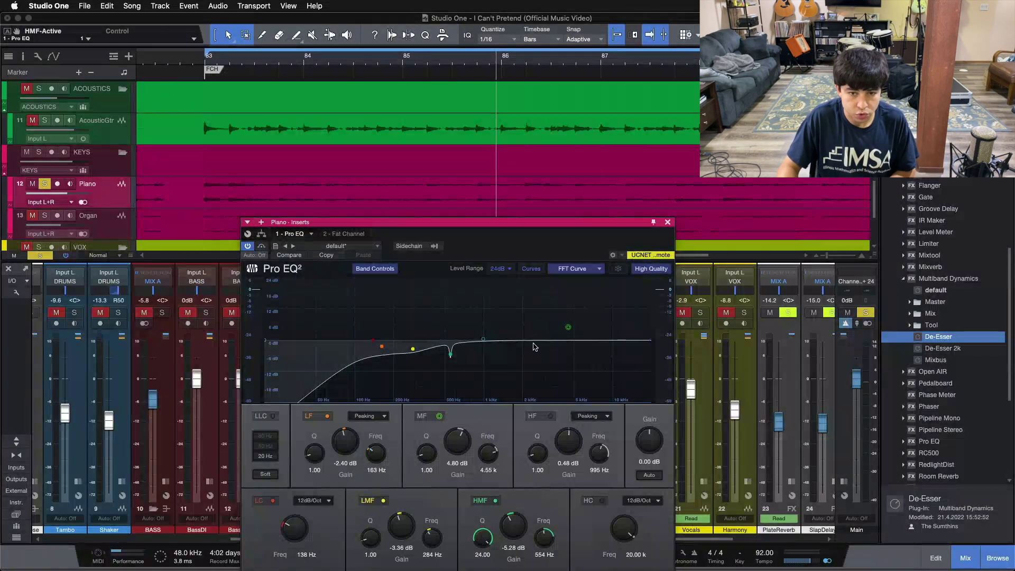
drag(516, 236, 504, 191)
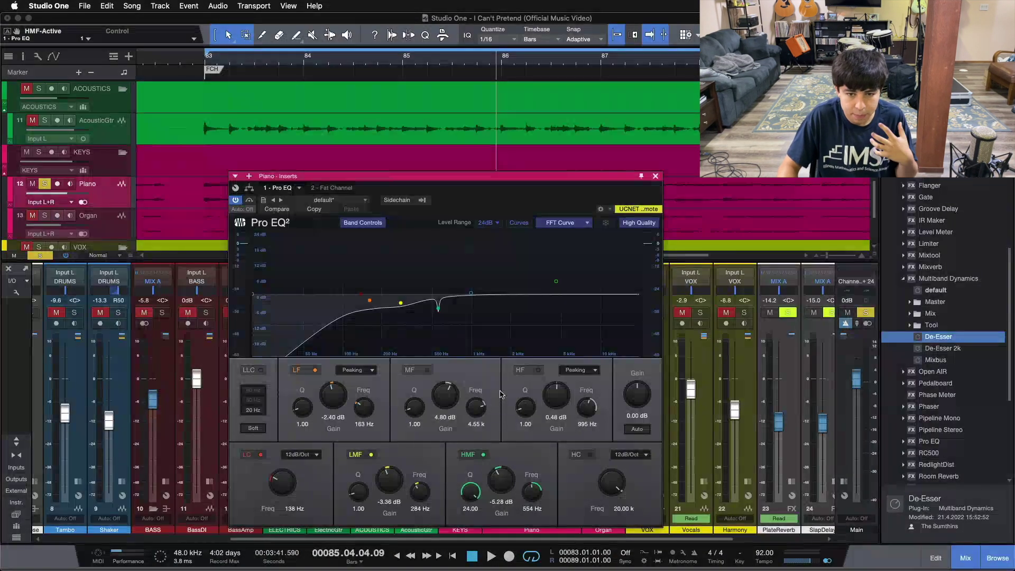
- Audition the piano from bar 83 while switching the MF band on and off repeatedly, leaving MF active
key(space)
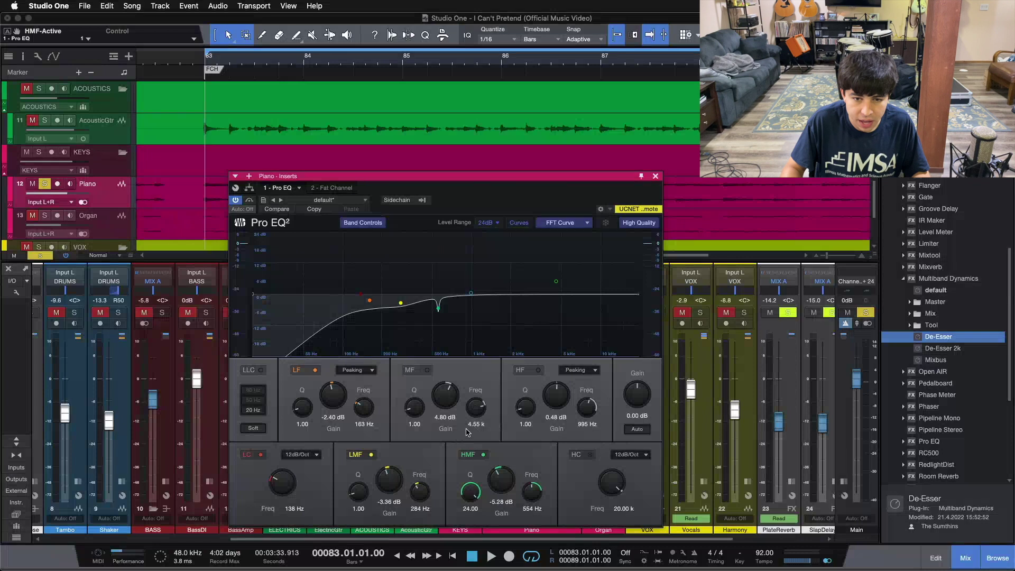
click(426, 370)
click(427, 369)
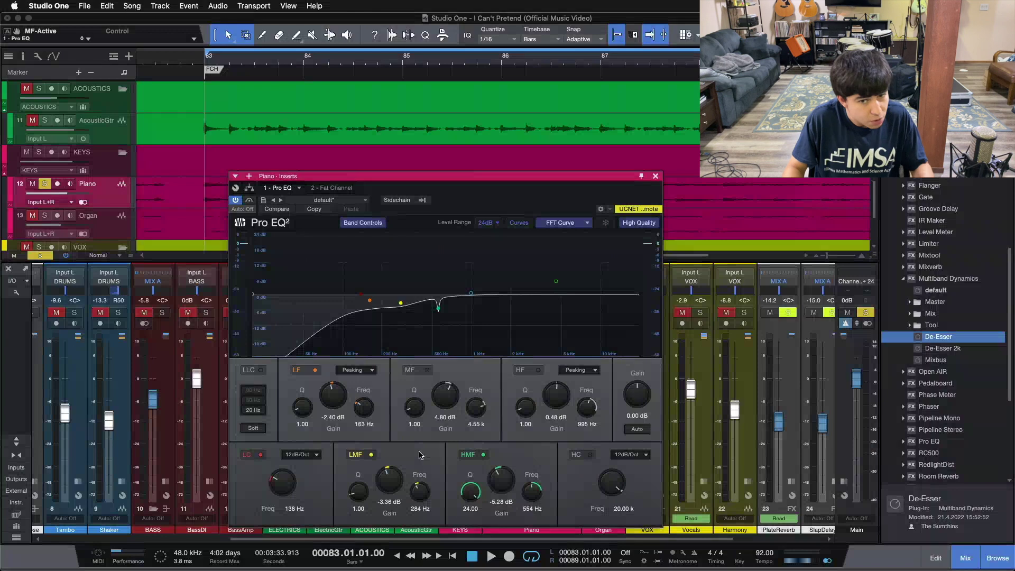
key(space)
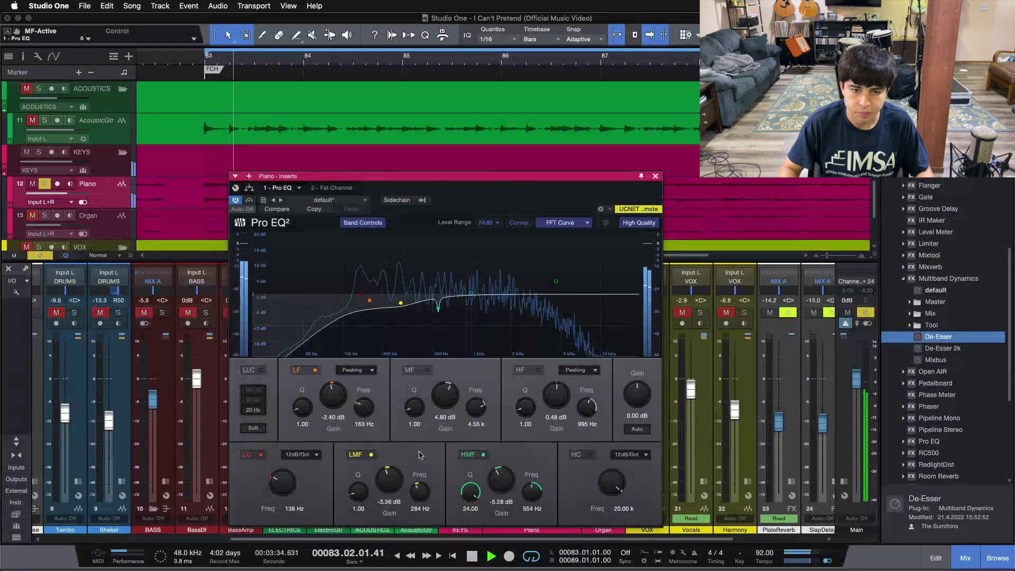
click(421, 371)
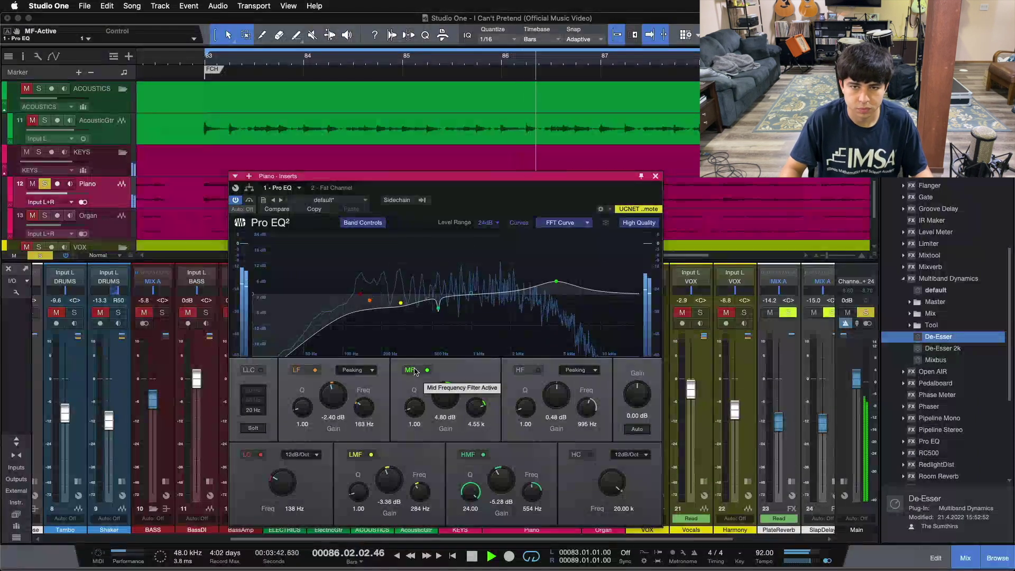
click(414, 371)
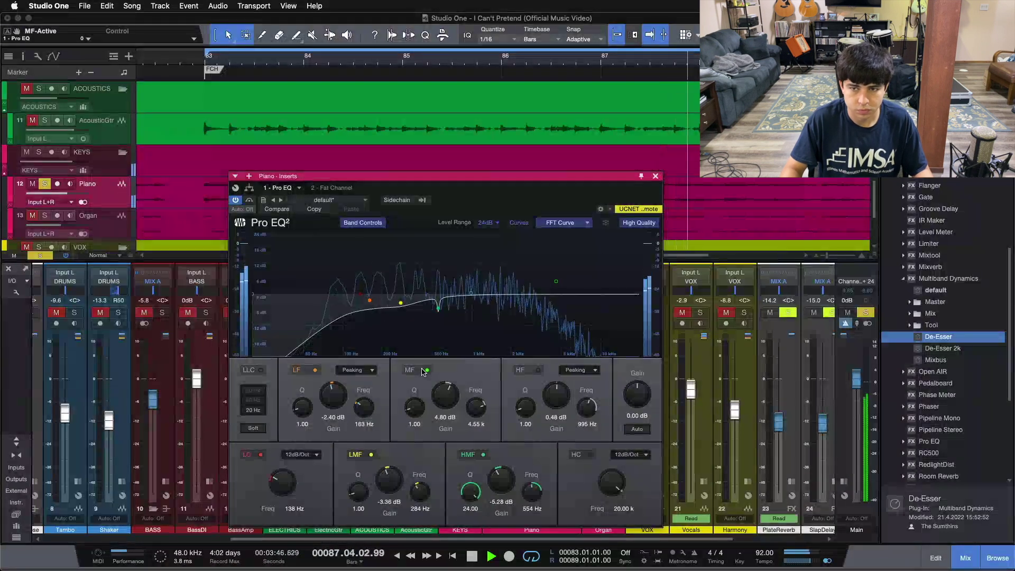
click(423, 372)
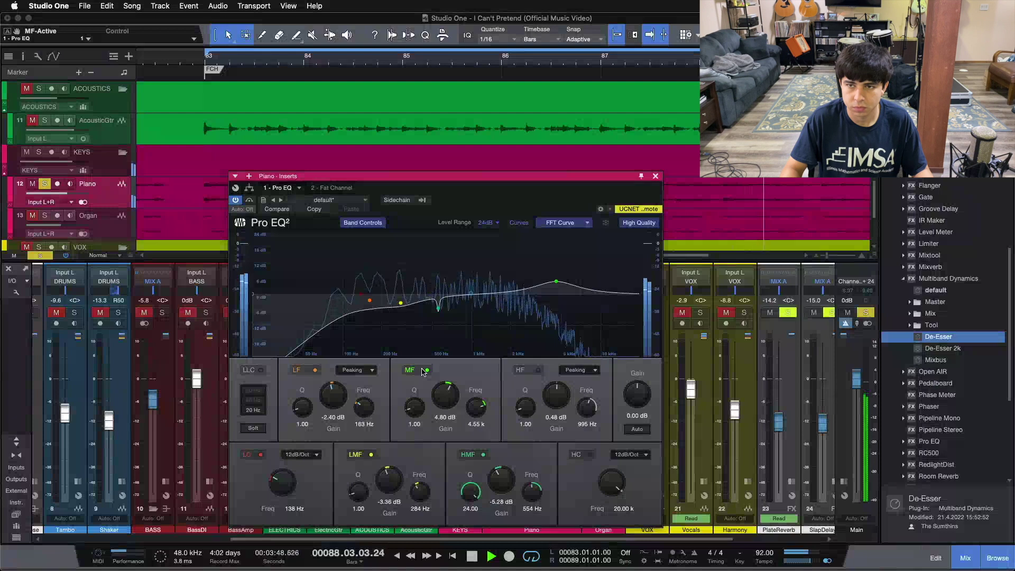
click(423, 371)
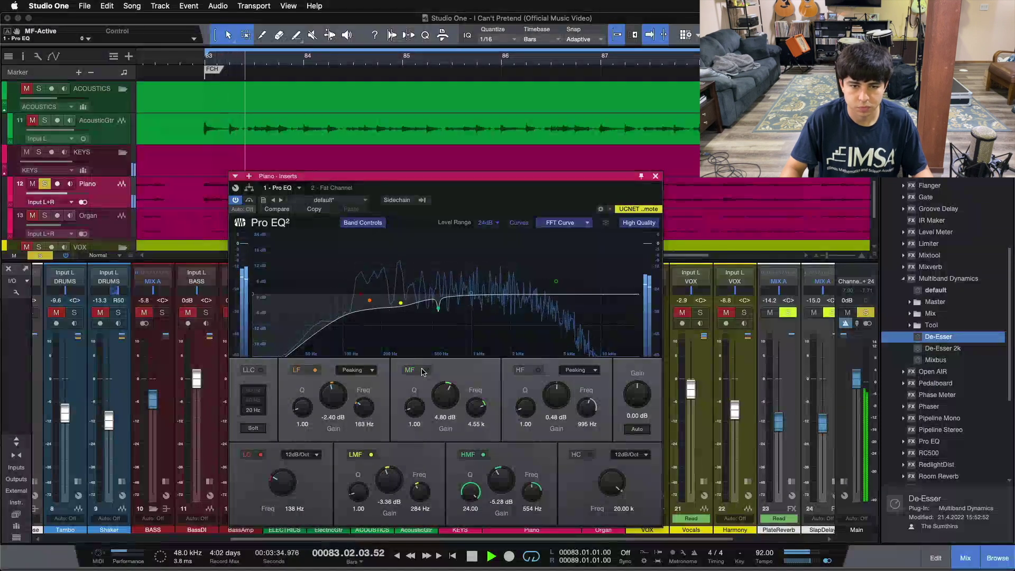
click(423, 371)
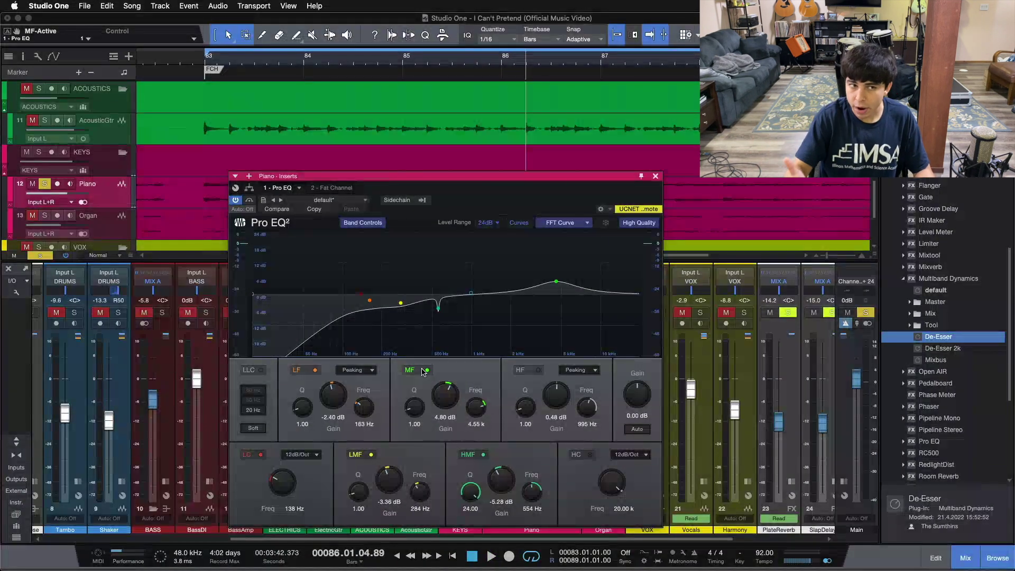
- Turn on the HF band and audition the piano from bar 83, switching the band off and on repeatedly and leaving it active
drag(500, 186, 901, 179)
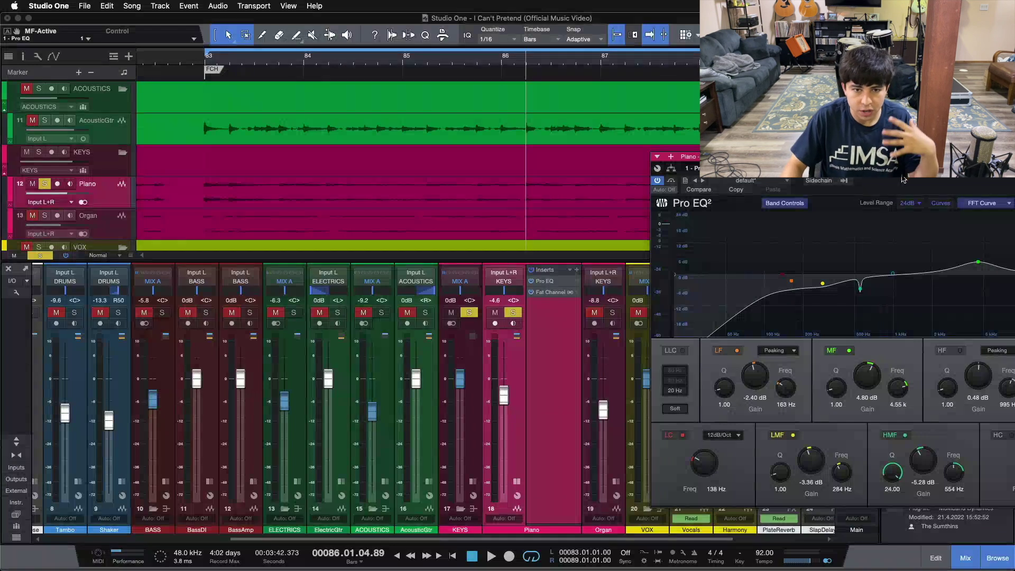
drag(901, 178, 461, 201)
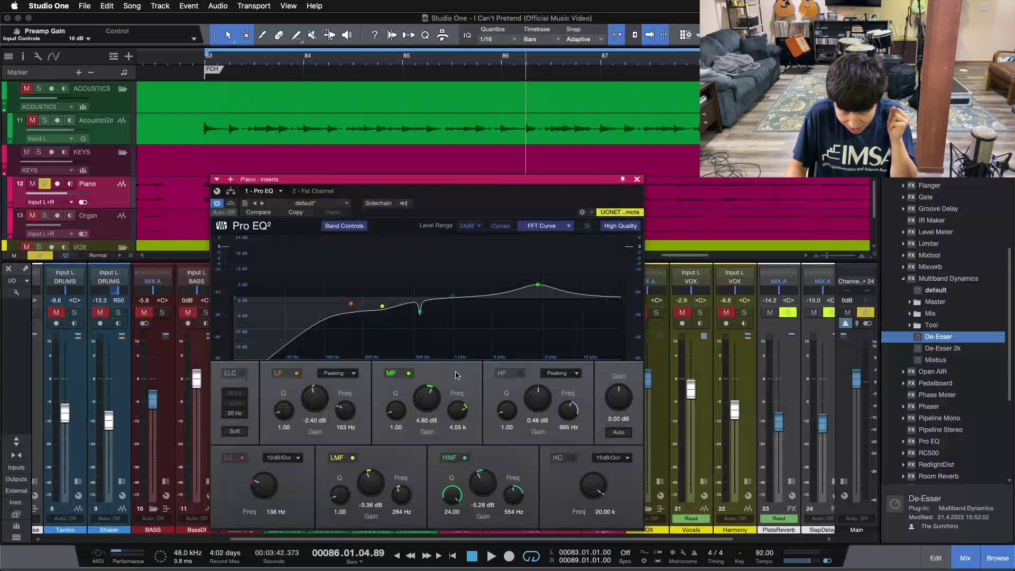
click(519, 374)
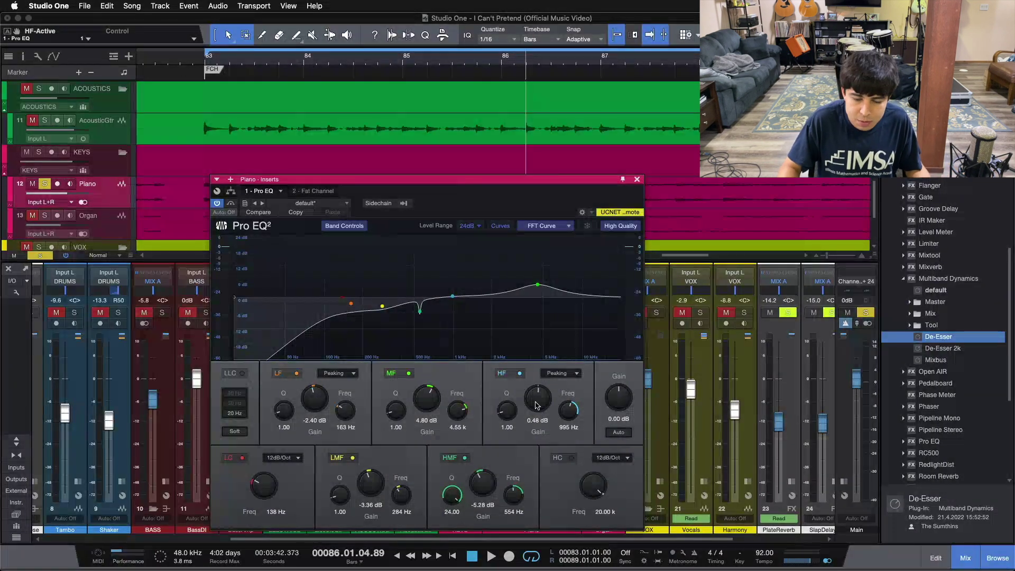
key(space)
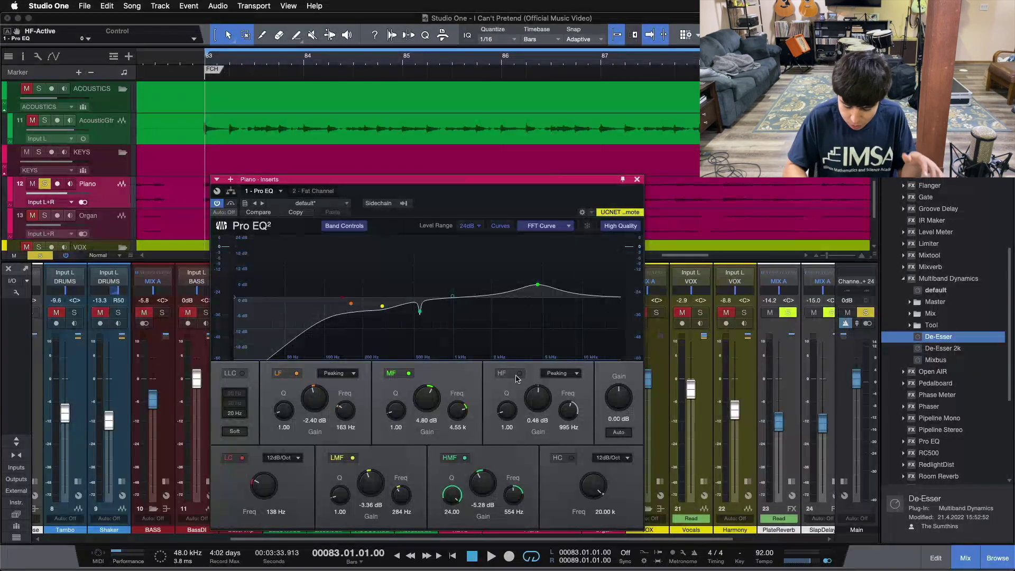
key(space)
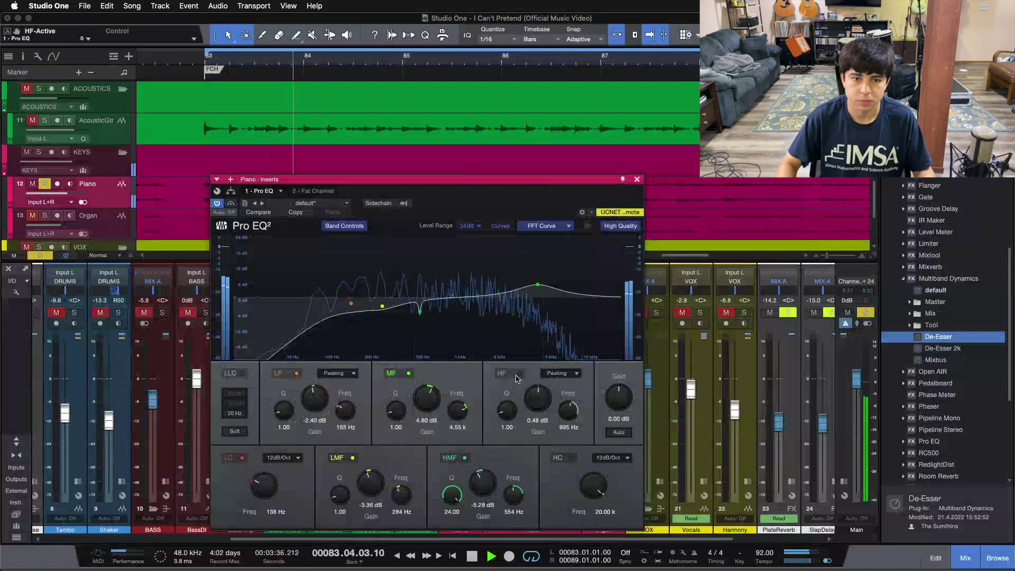
click(518, 374)
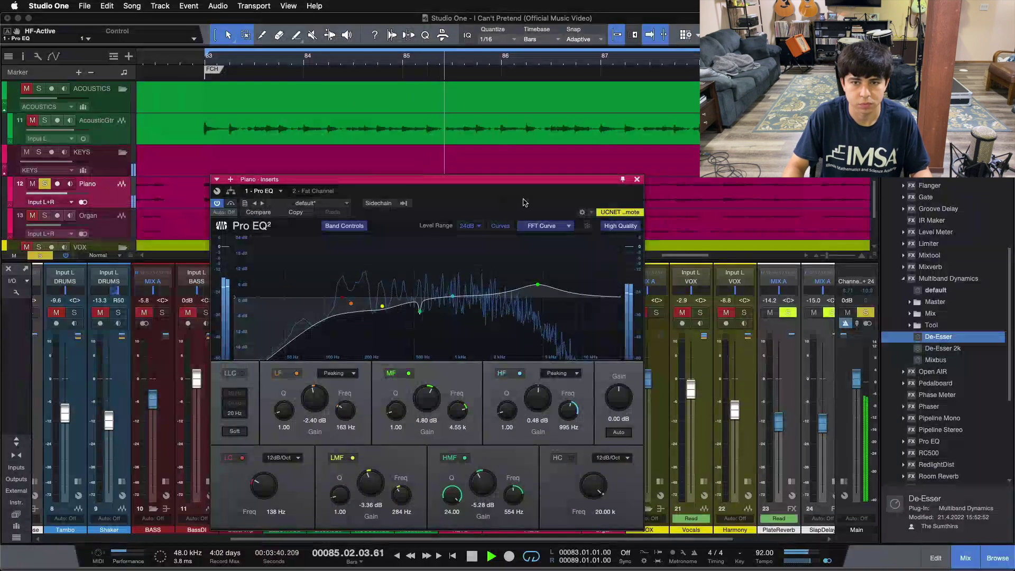
click(510, 374)
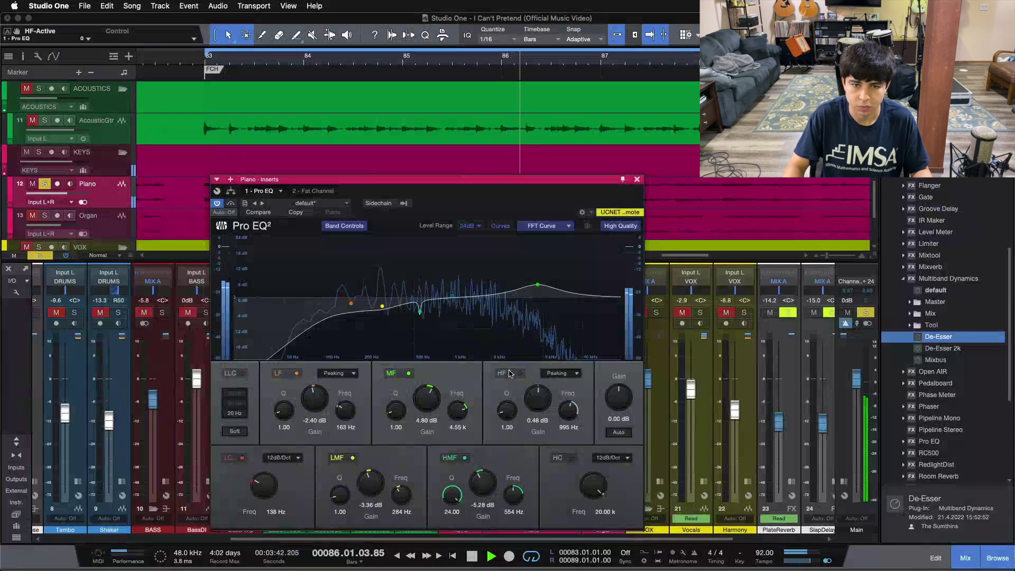
click(510, 373)
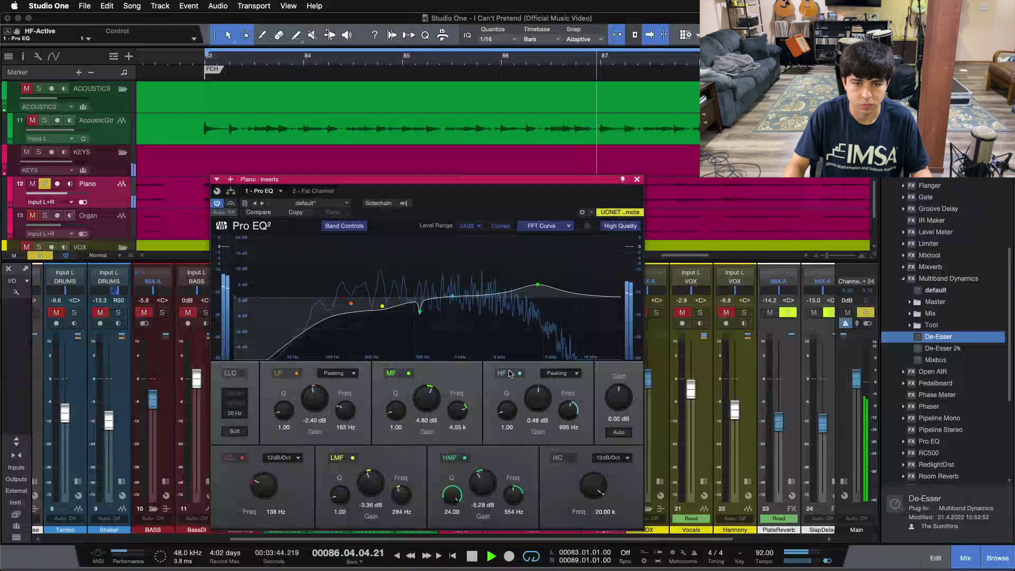
- Unsolo the piano to hear the full mix, then reopen its Pro EQ in a position that keeps the piano's inserts accessible, and stop playback
click(636, 180)
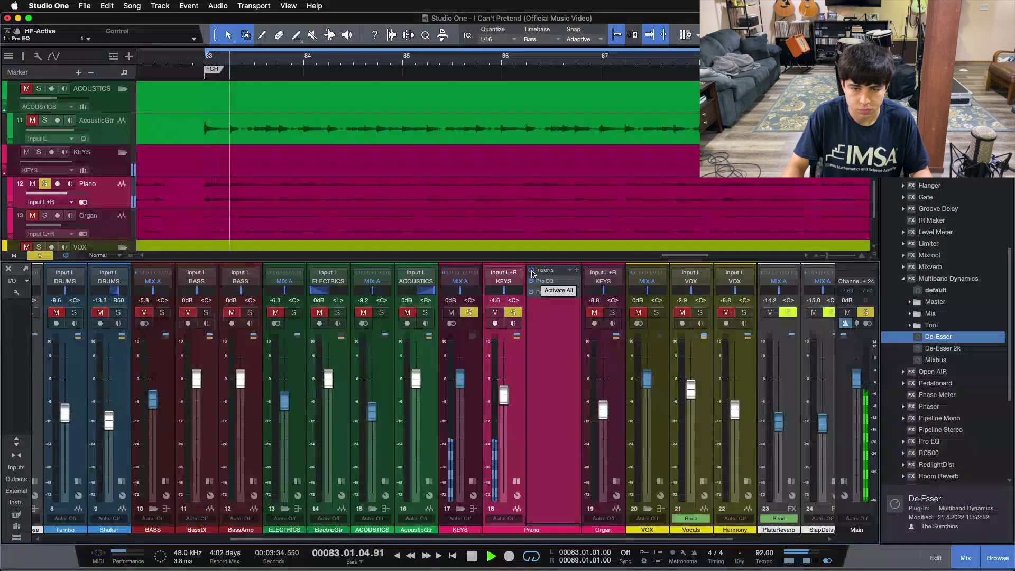
key(s)
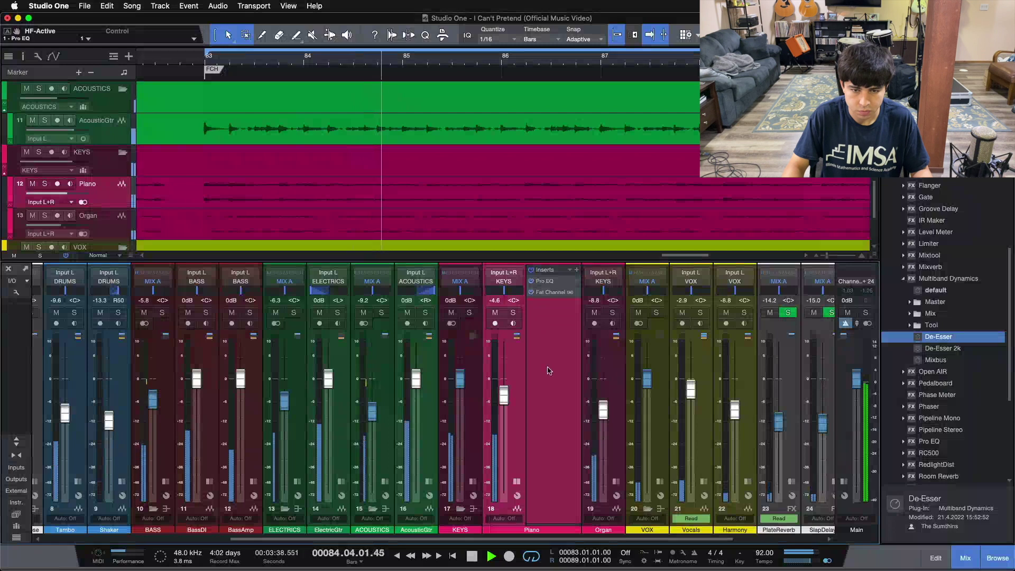
click(548, 285)
drag(529, 179, 402, 143)
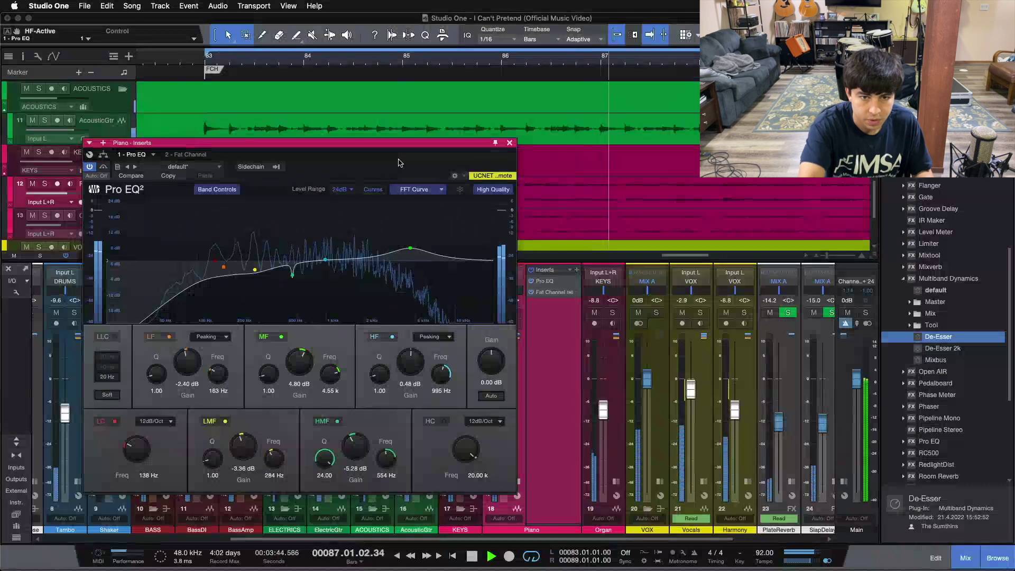
key(space)
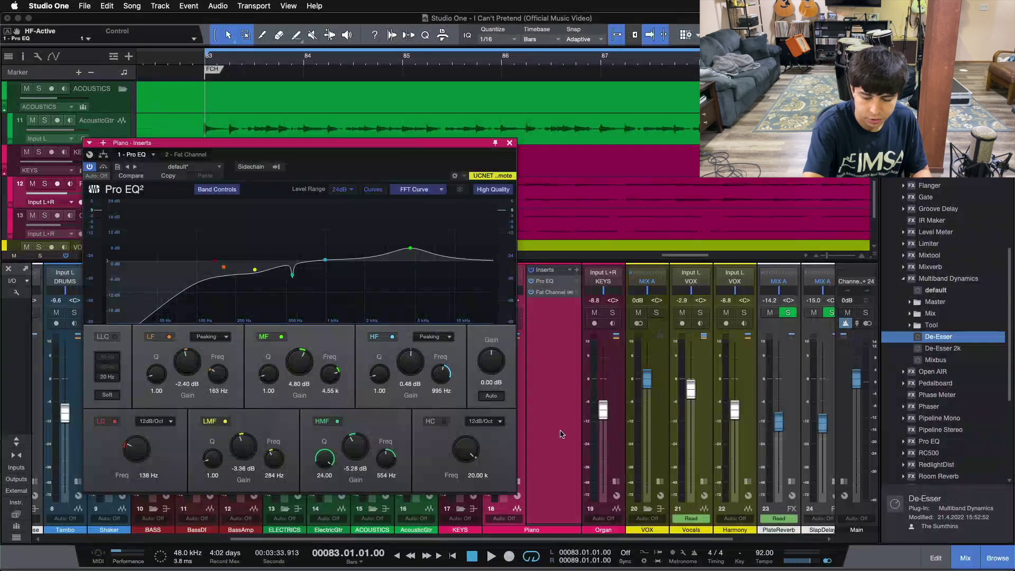
- Play the full mix from bar 83 and compare the piano with all its inserts bypassed and active again
key(space)
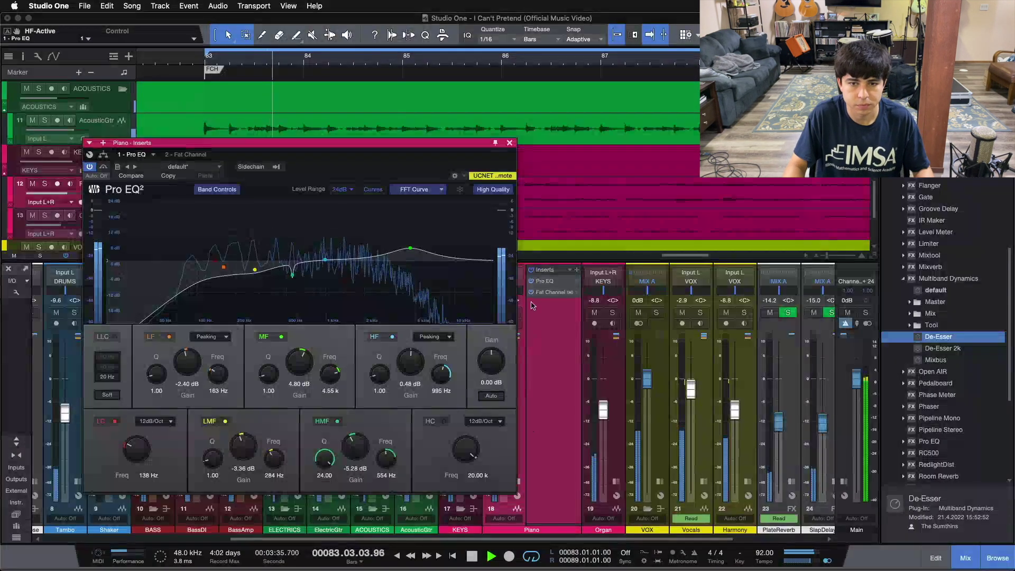
click(531, 280)
drag(454, 143, 459, 193)
scroll(678, 114, down, 2)
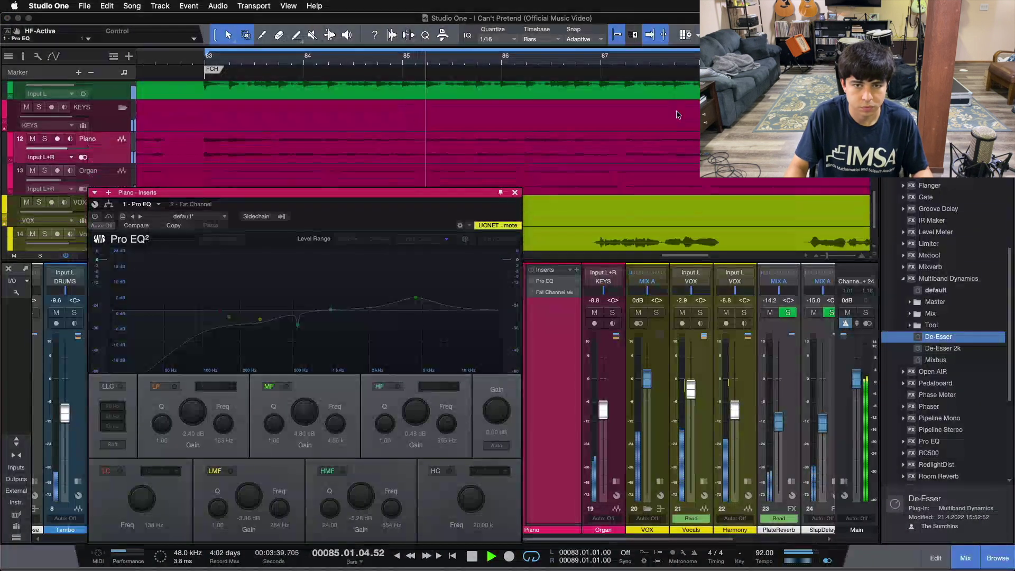
click(531, 280)
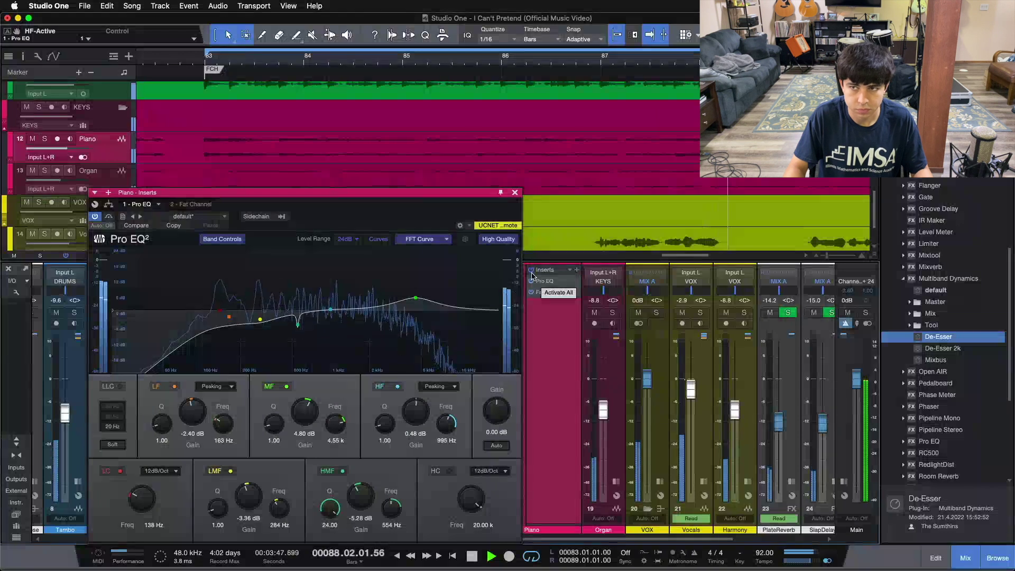
- Solo the piano and compare its inserts bypassed and active repeatedly during playback, leaving them active
key(s)
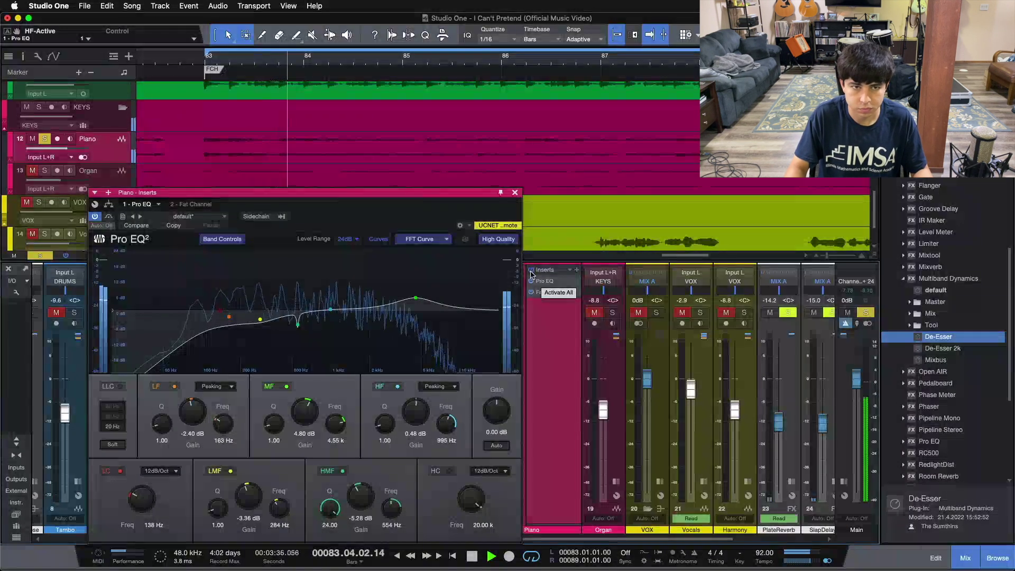
click(531, 273)
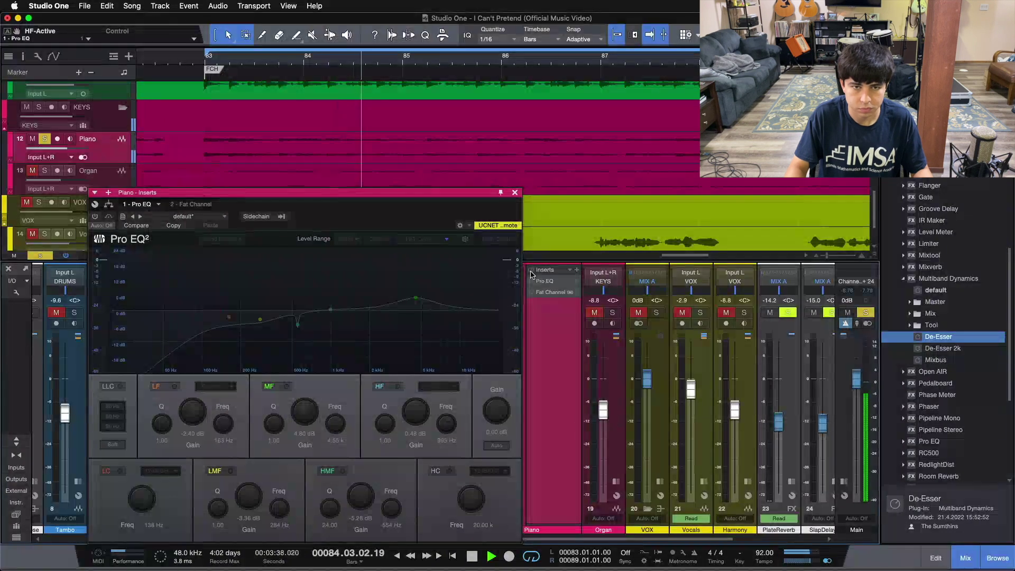
click(531, 273)
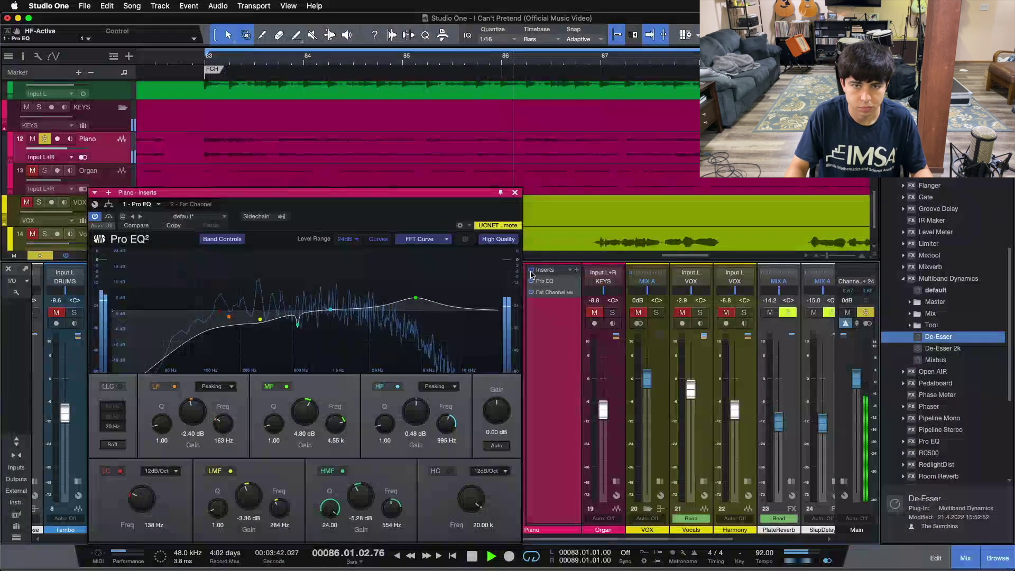
click(531, 273)
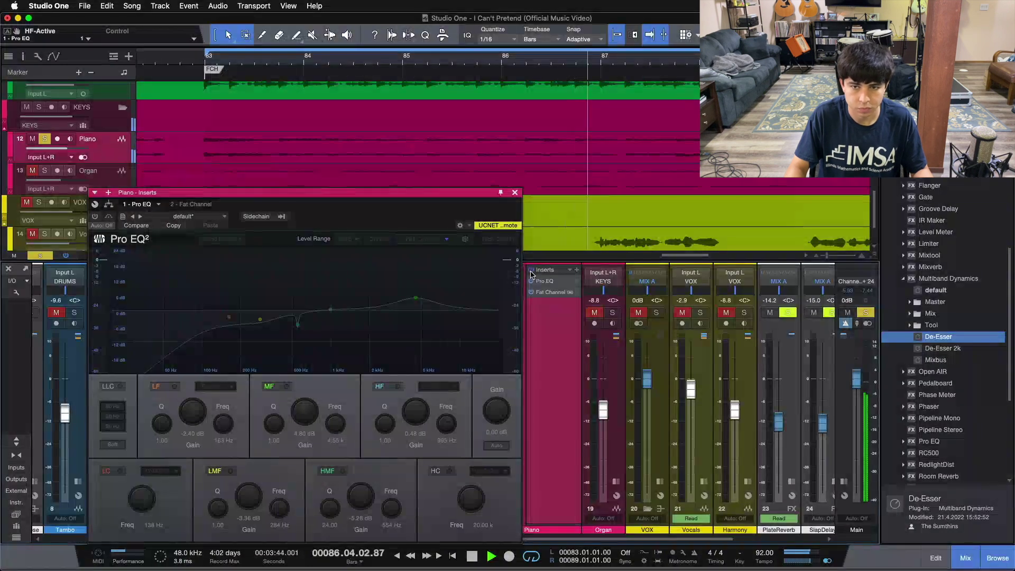
click(532, 273)
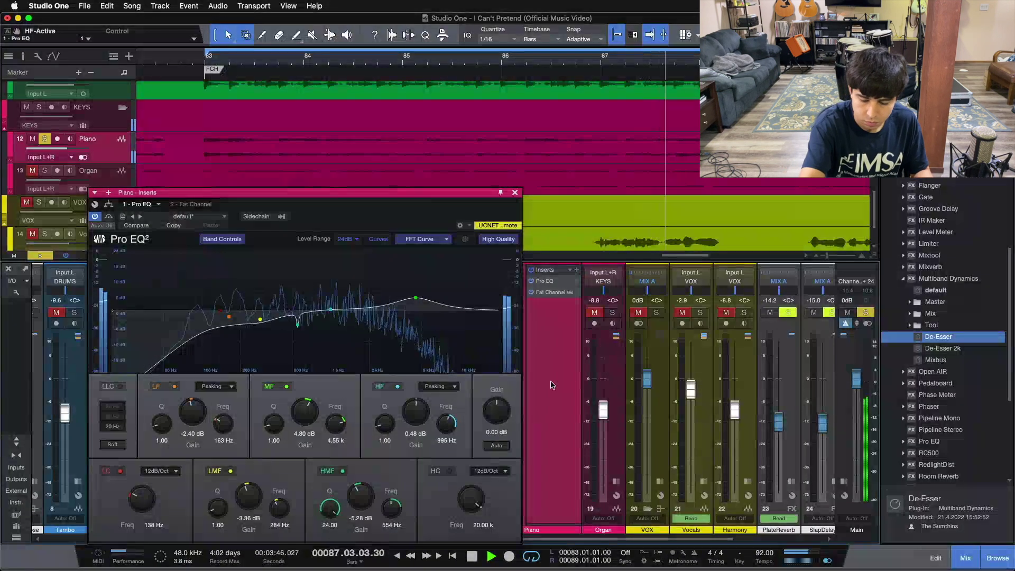